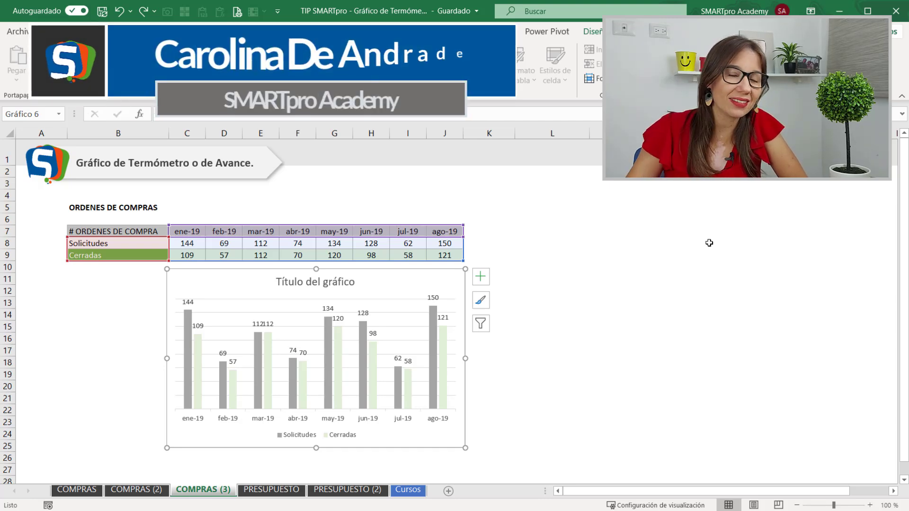
Select the Solicitudes and Cerradas rows and the chart to see its source ranges.
click(611, 274)
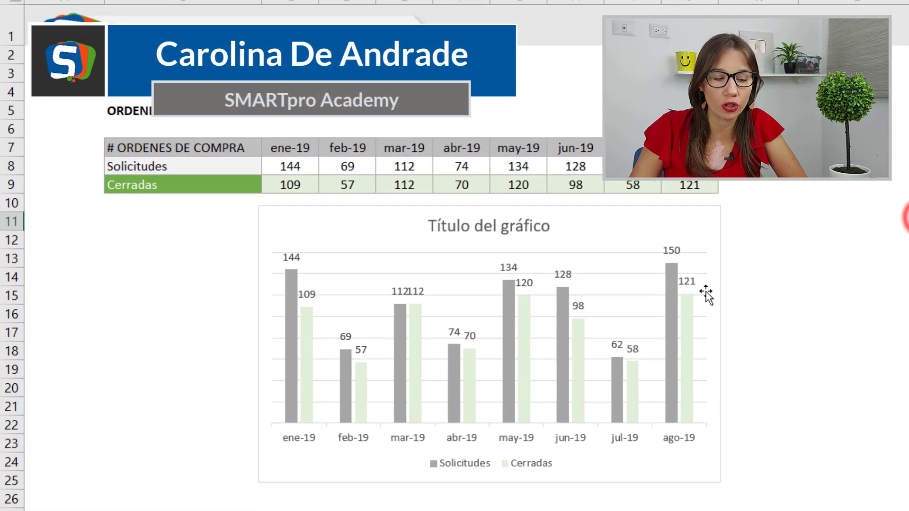
click(285, 167)
key(ctrl+shift+Right)
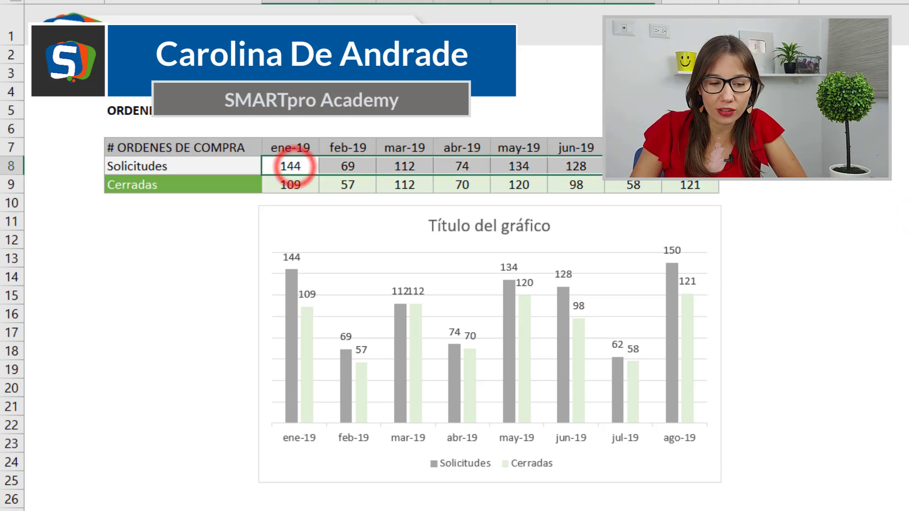
drag(296, 186, 679, 186)
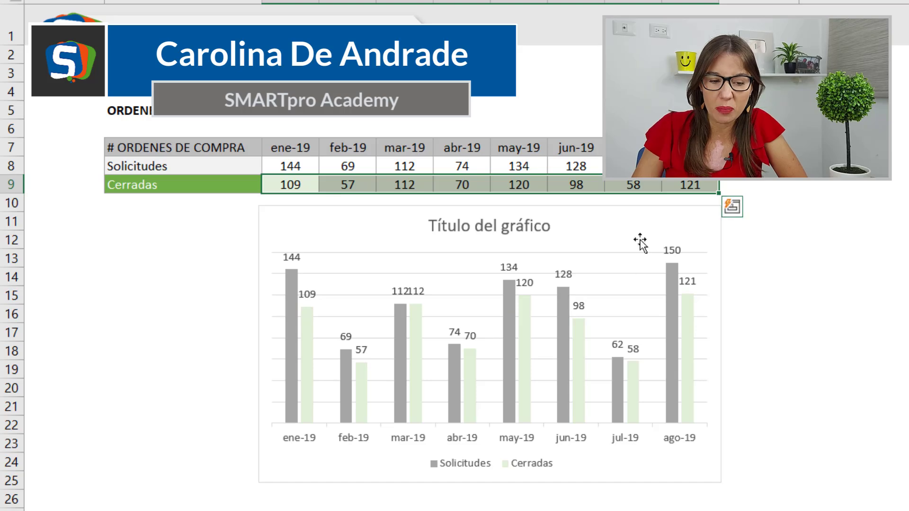
click(624, 232)
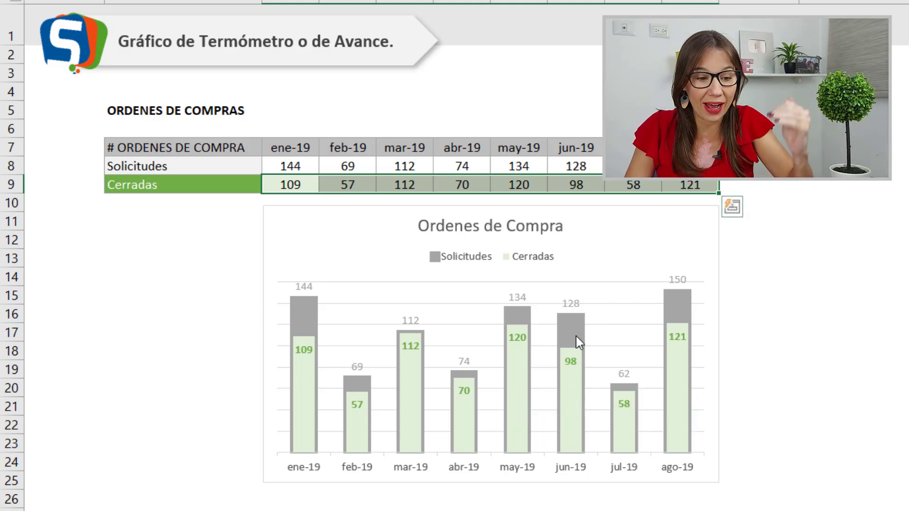
Change the jun-19 Cerradas value in H9 to 120.
click(572, 183)
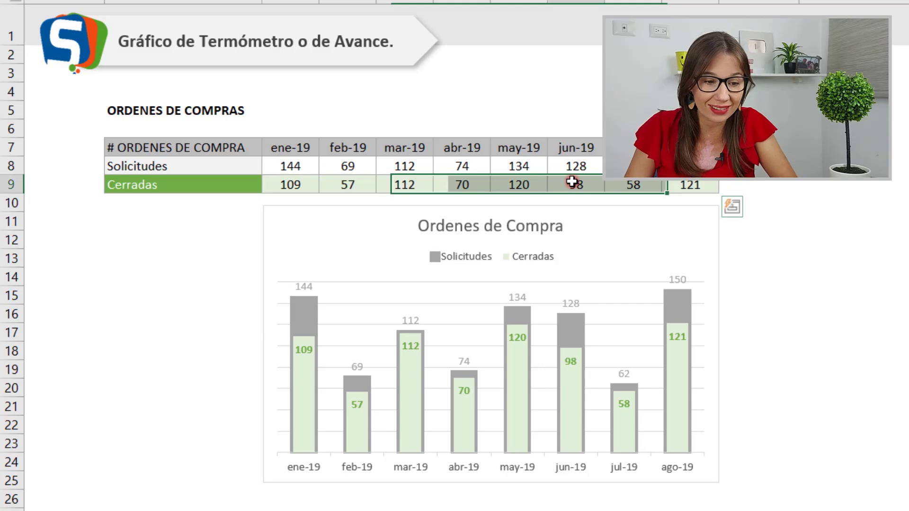
text(120)
key(Return)
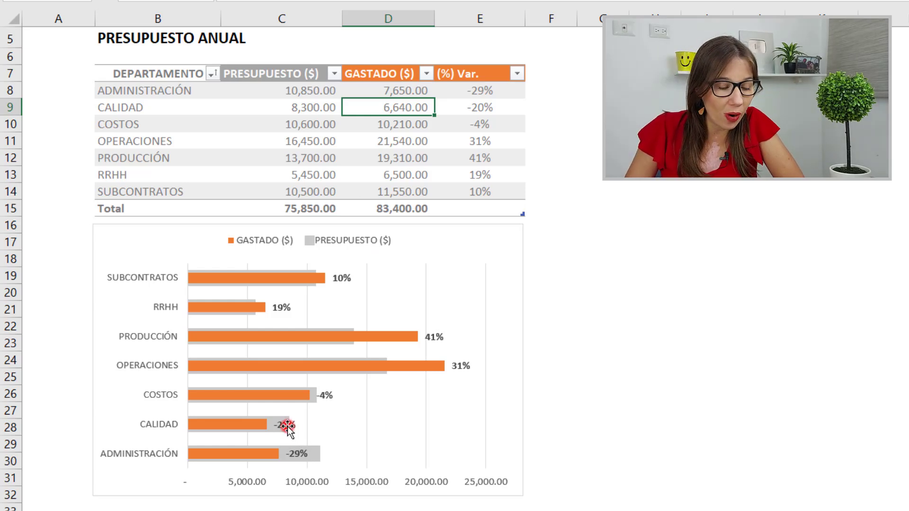
Check the chart's percentage labels and gridlines, then enter 12,000 in D9 as CALIDAD's Gastado amount.
click(287, 426)
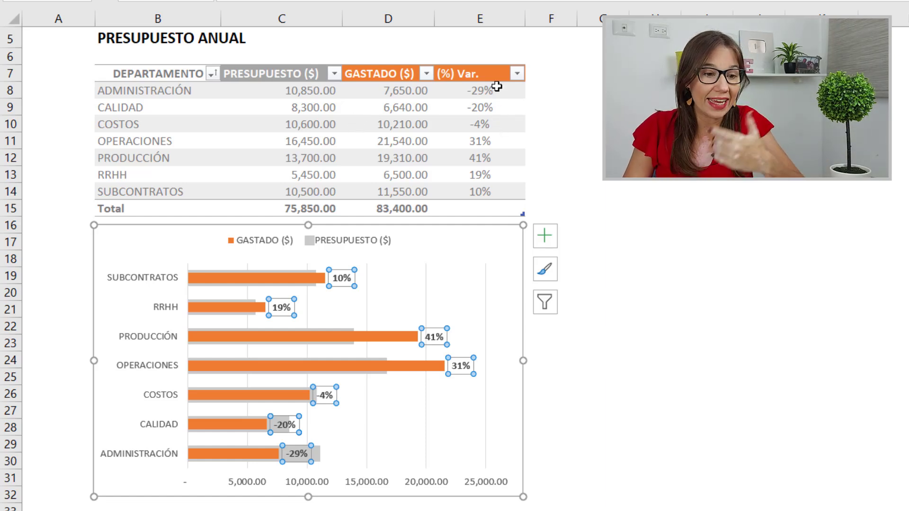
click(426, 291)
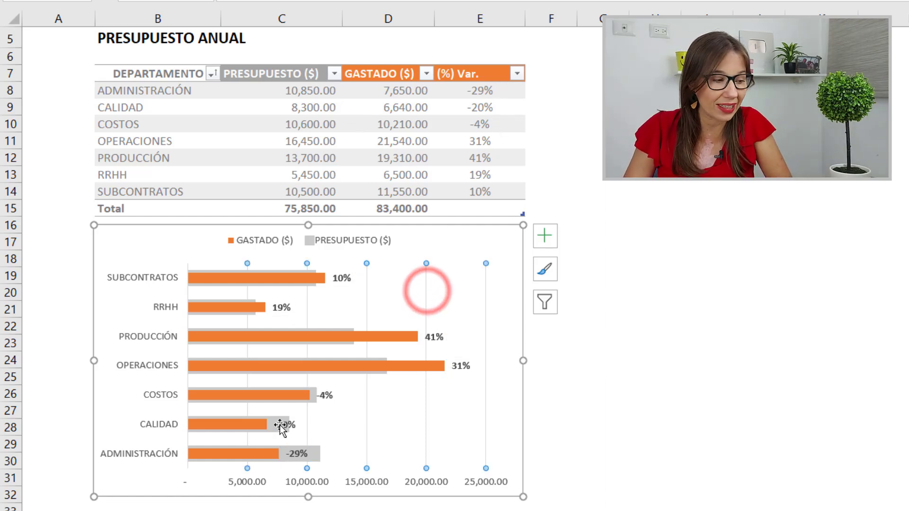
click(379, 114)
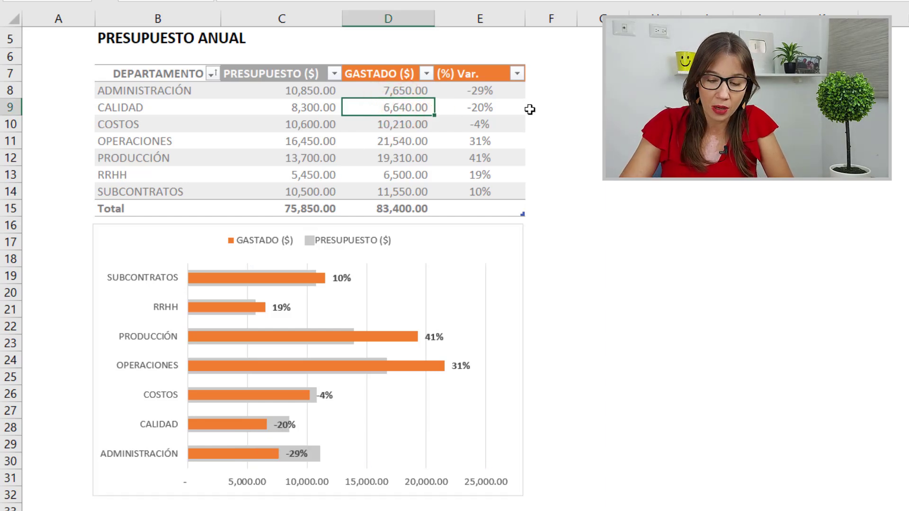
text(12000)
key(Return)
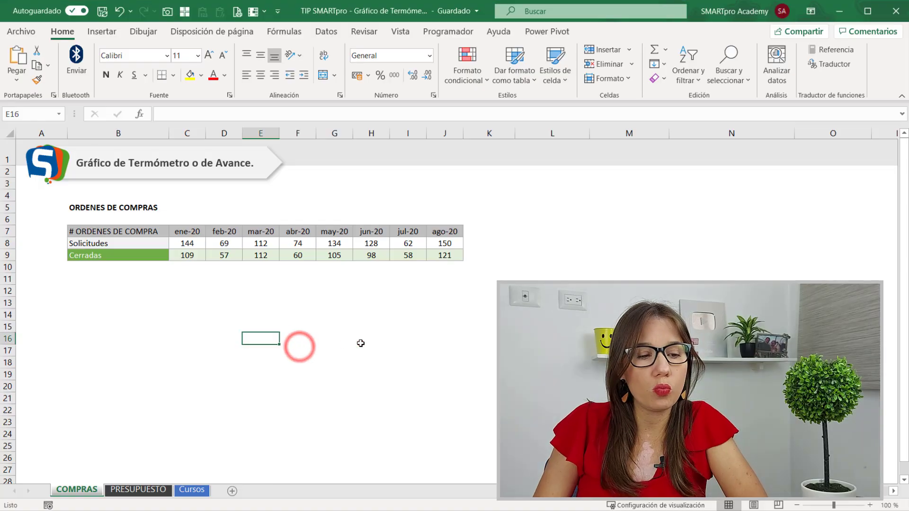
Insert a clustered column chart from B7:J9 and place it, slightly narrowed, below the orders table.
click(360, 341)
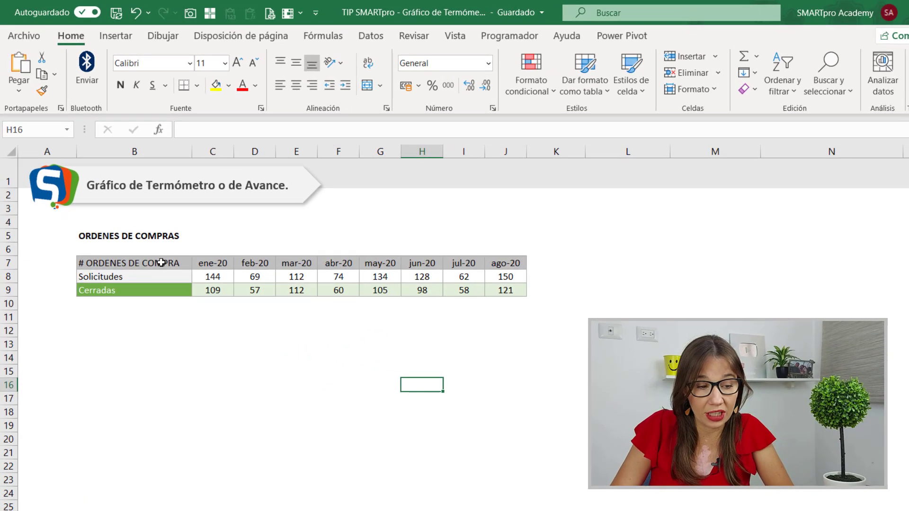
mouse_move(161, 263)
mouse_down()
mouse_move(209, 274)
mouse_move(511, 290)
mouse_up()
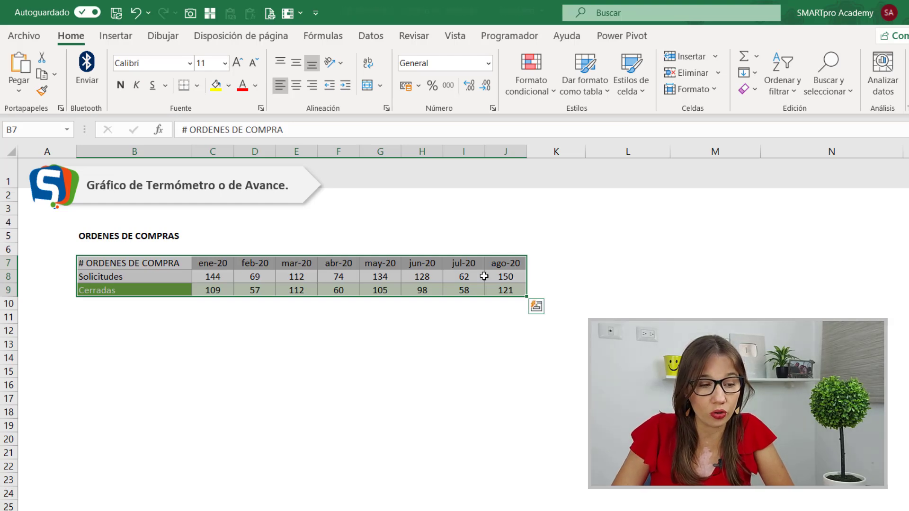
click(116, 36)
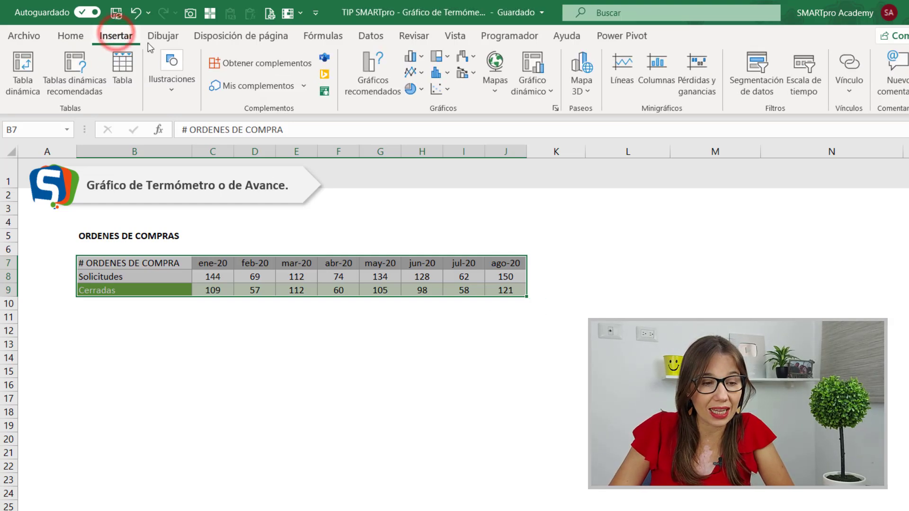
click(411, 57)
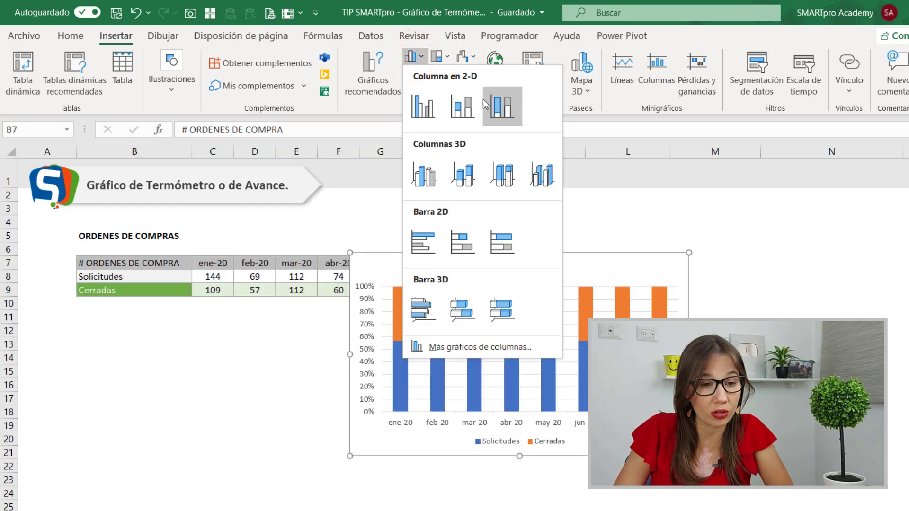
click(423, 107)
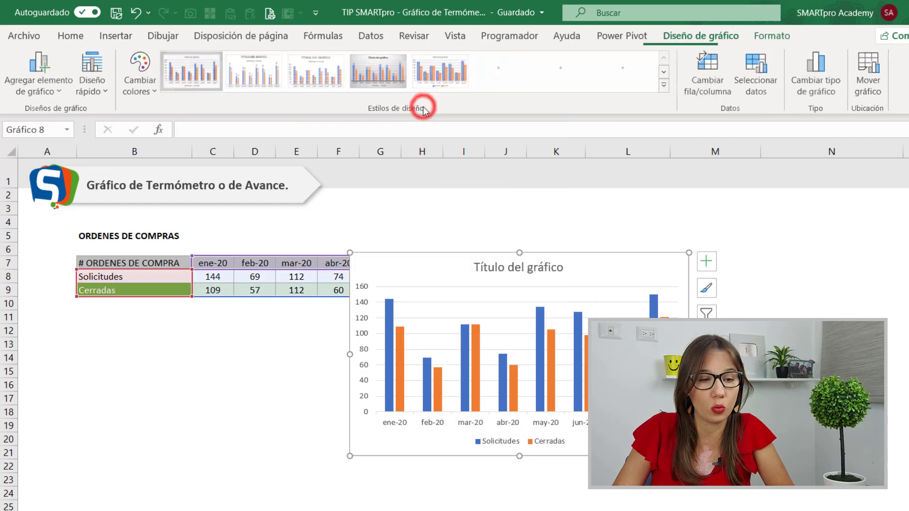
drag(589, 253, 431, 307)
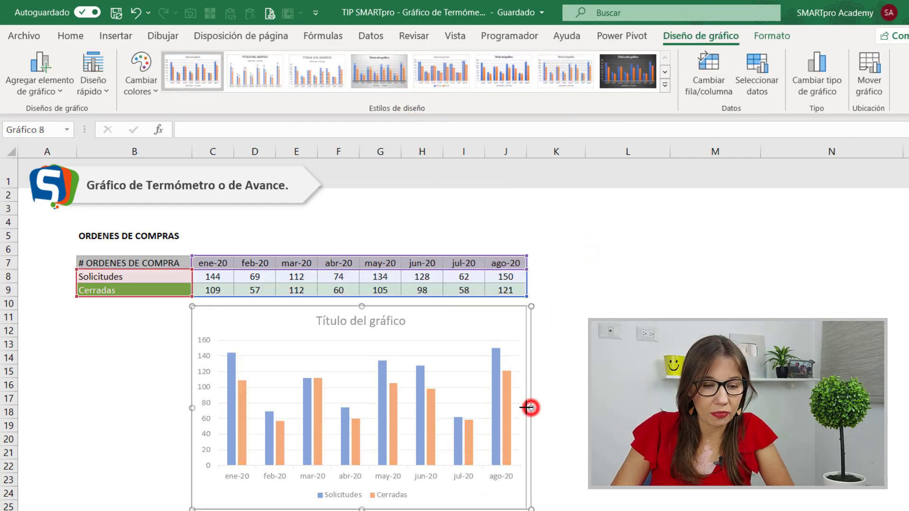
drag(531, 407, 527, 407)
click(587, 398)
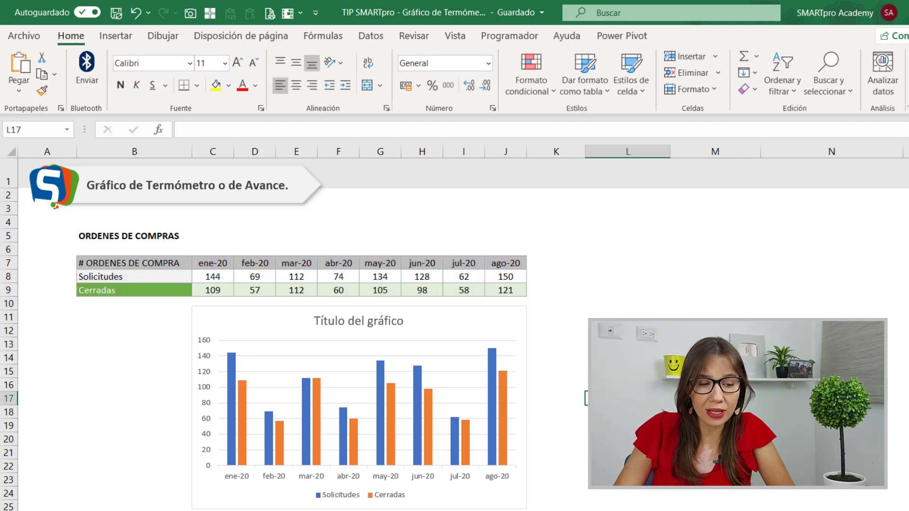
Fill the Solicitudes columns with grey.
click(272, 325)
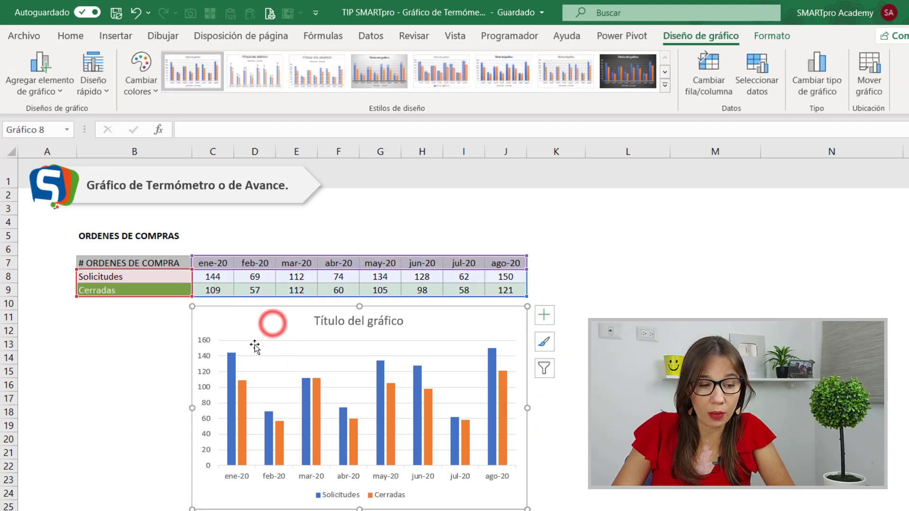
click(231, 364)
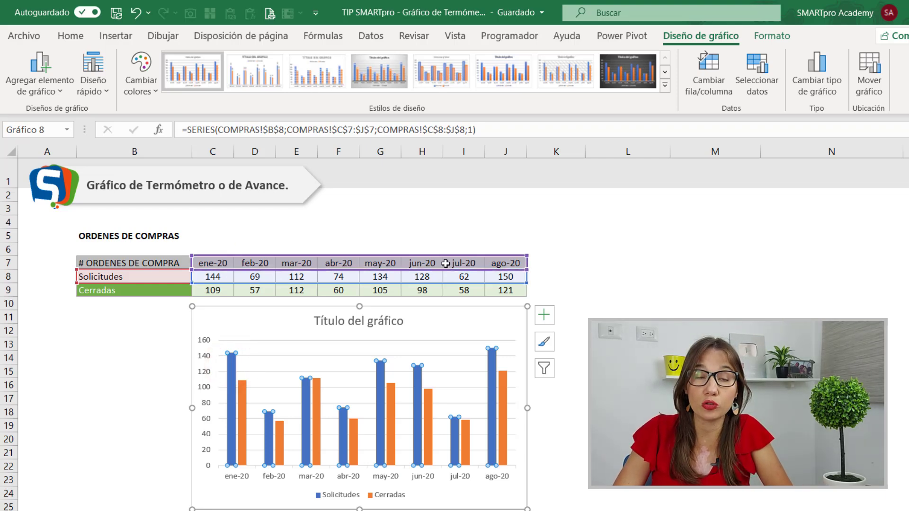
click(243, 393)
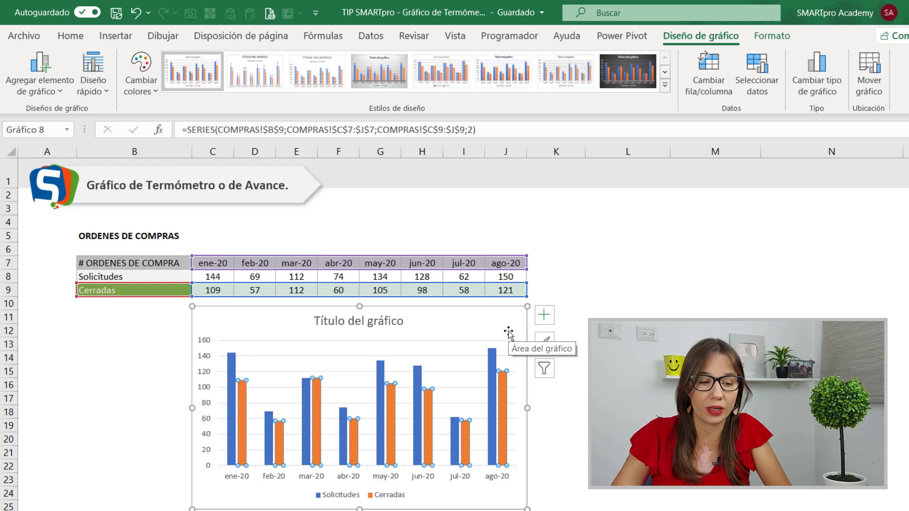
key(Escape)
click(506, 386)
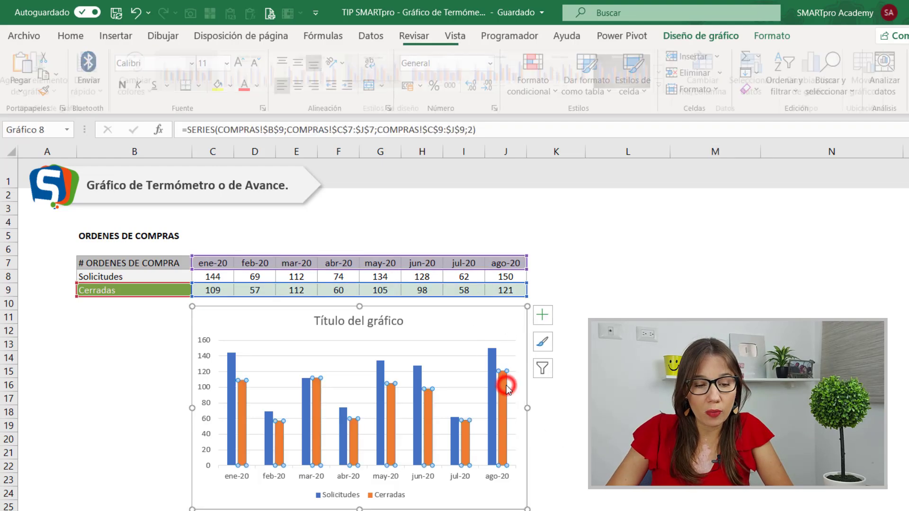
click(493, 361)
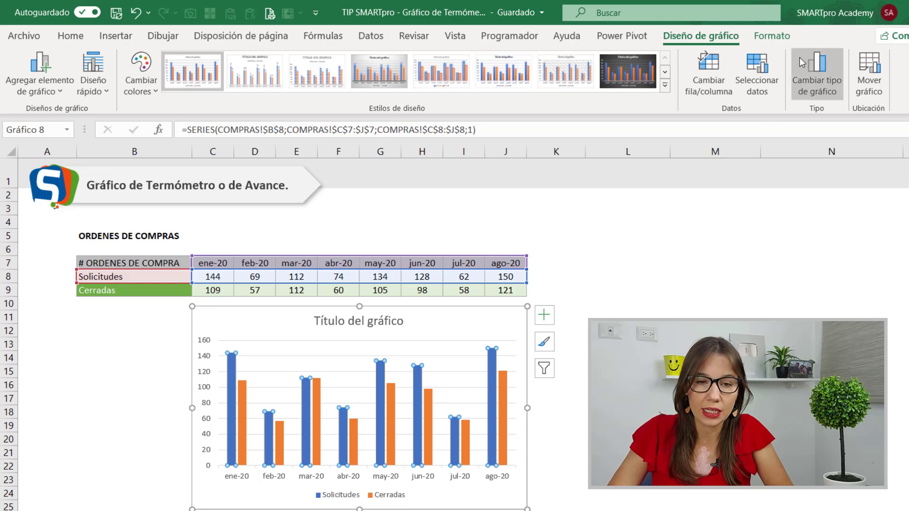
click(772, 35)
click(495, 58)
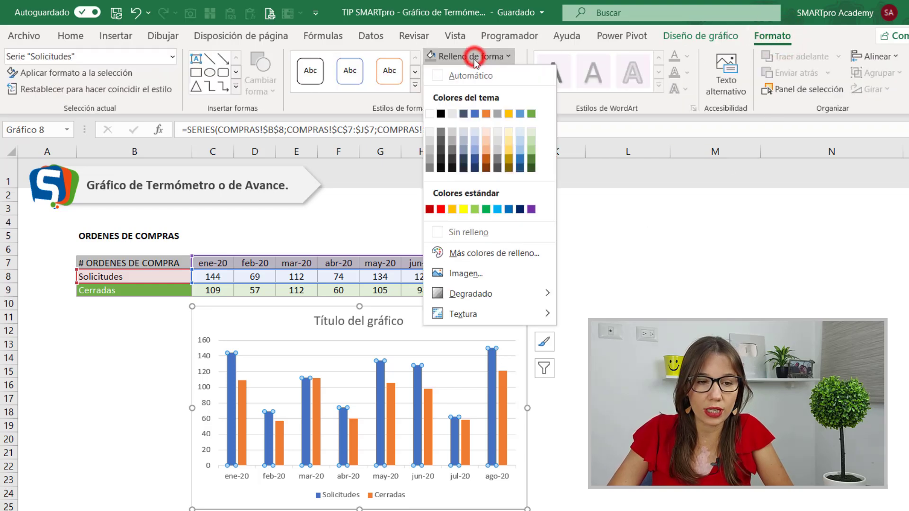
click(429, 158)
Fill the Cerradas columns with light green.
click(391, 394)
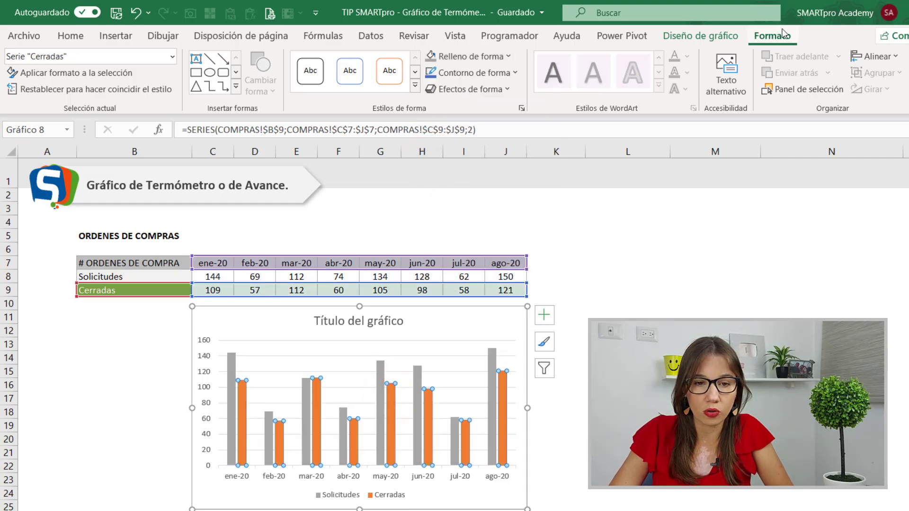
click(479, 57)
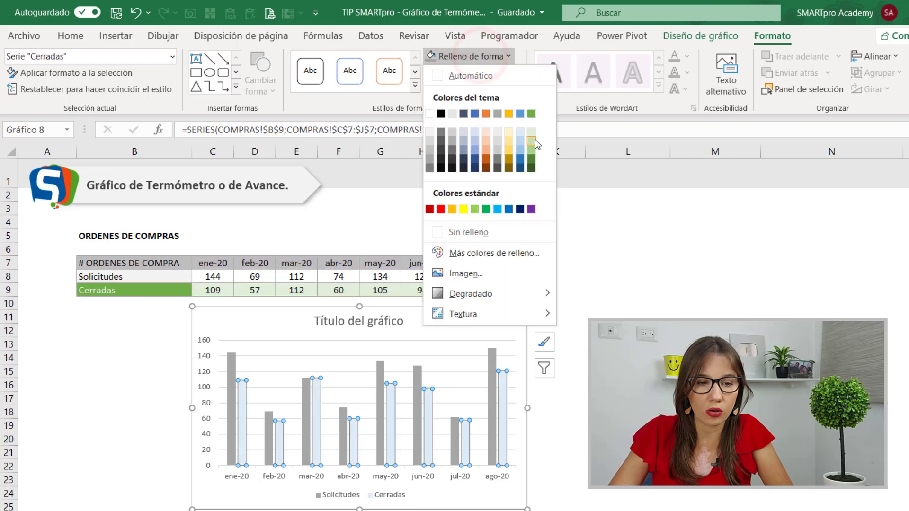
click(531, 132)
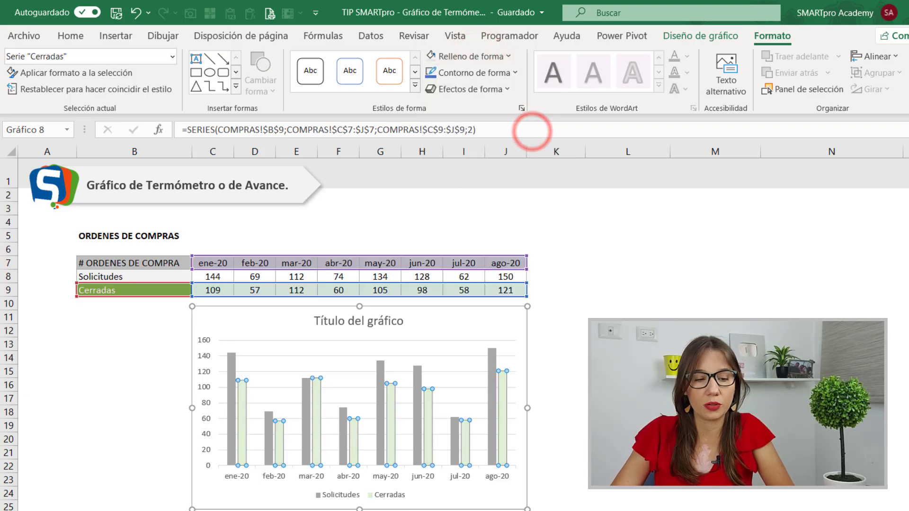
click(596, 358)
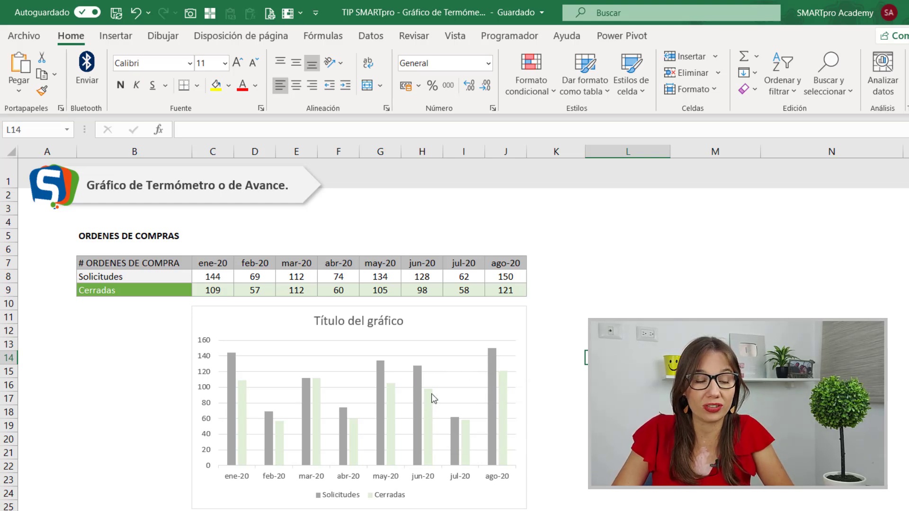
mouse_move(427, 411)
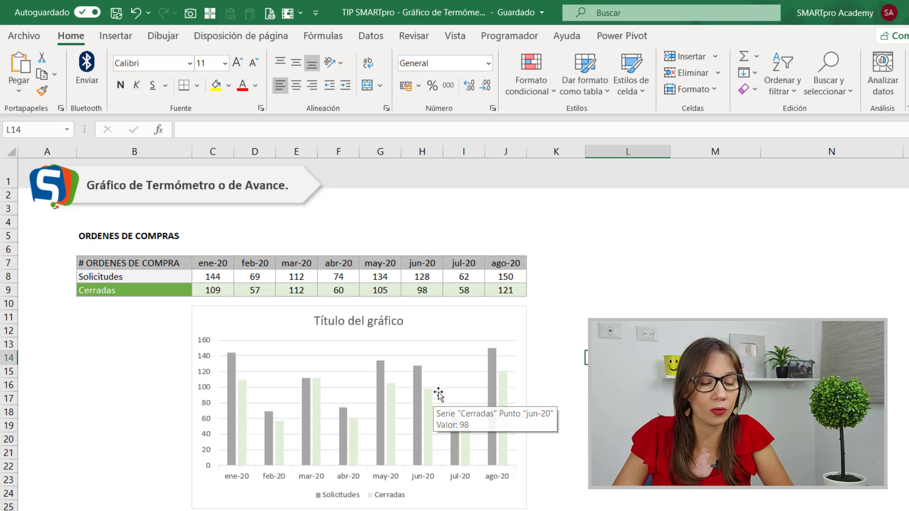
Unhide the sheet with the finished example chart and inspect its Cerradas series.
click(514, 327)
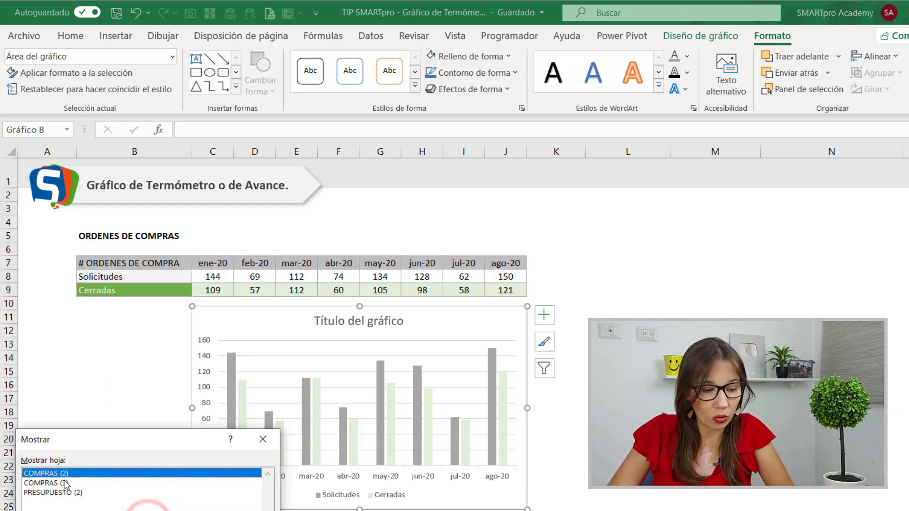
click(64, 480)
double_click(64, 480)
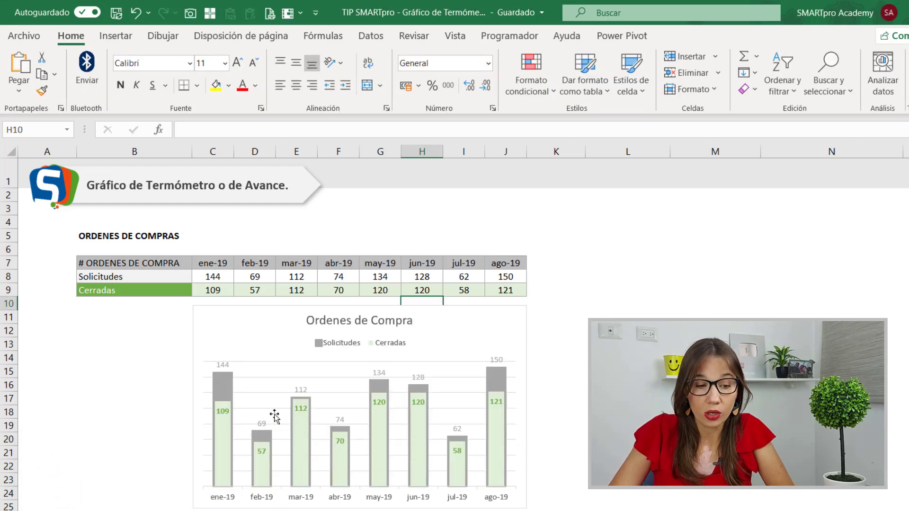
click(226, 438)
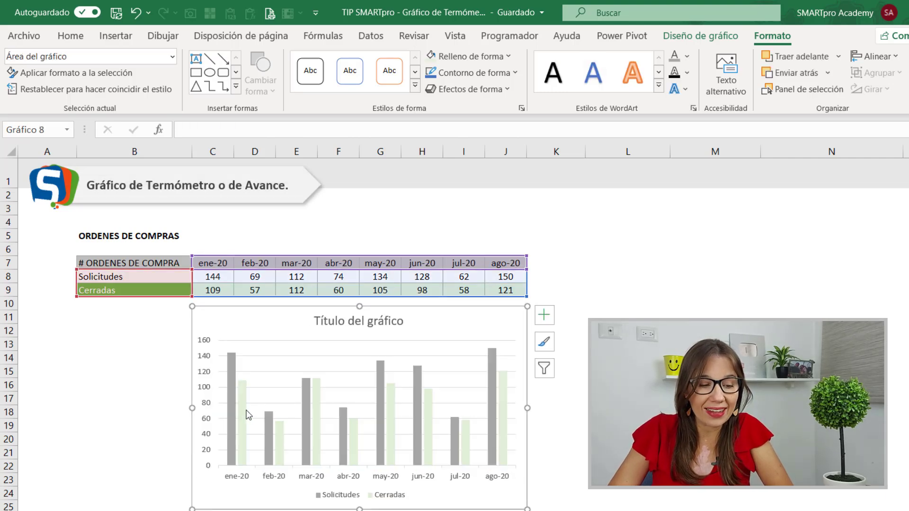
click(246, 411)
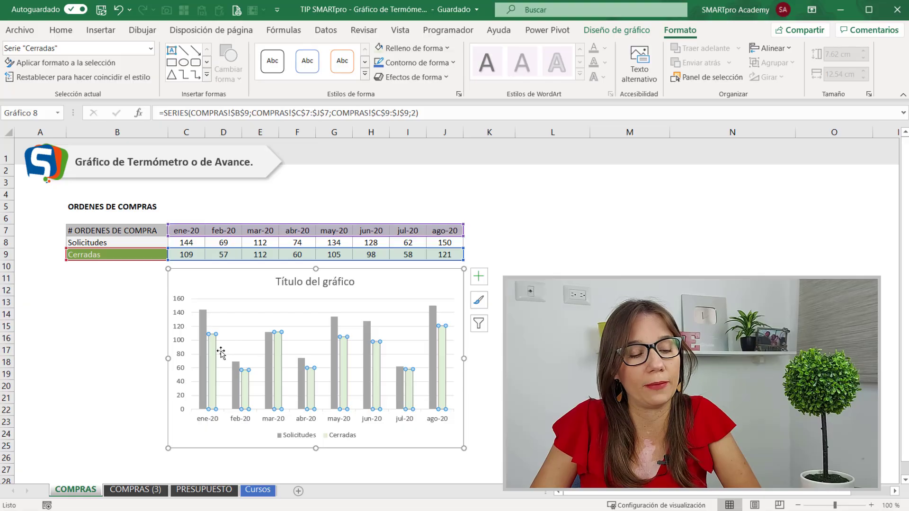
Set the Cerradas series overlap (Superposición de series) to 100 %.
click(198, 345)
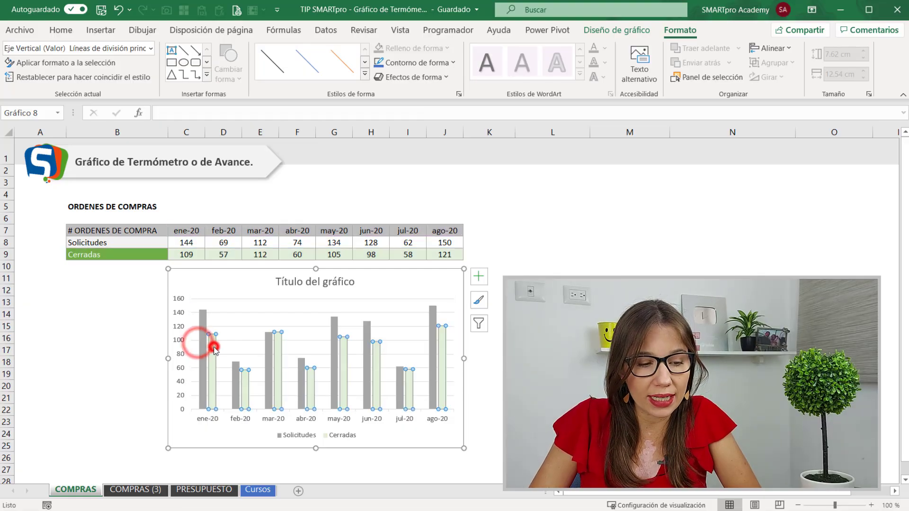
click(210, 349)
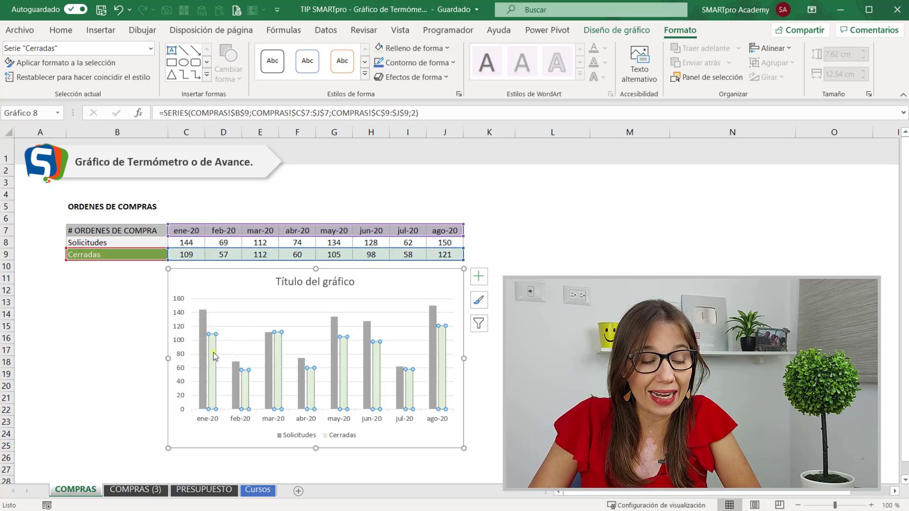
right_click(214, 355)
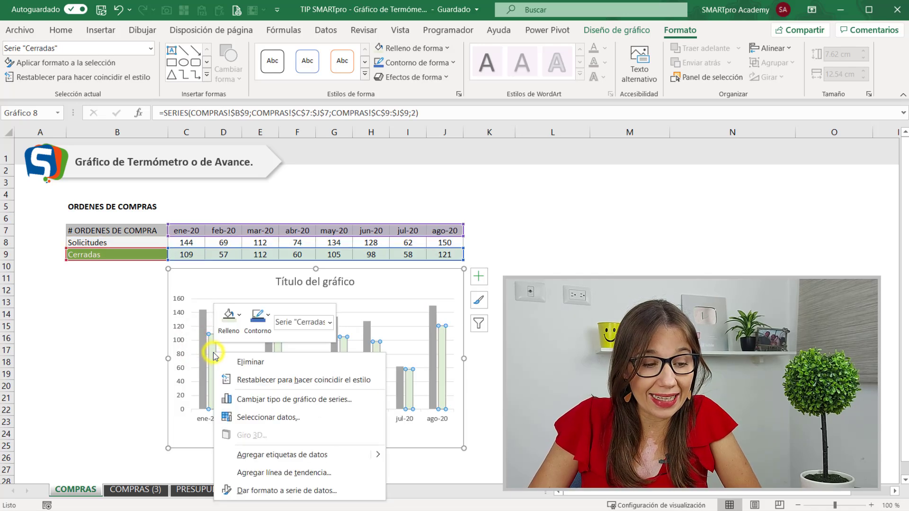
click(268, 492)
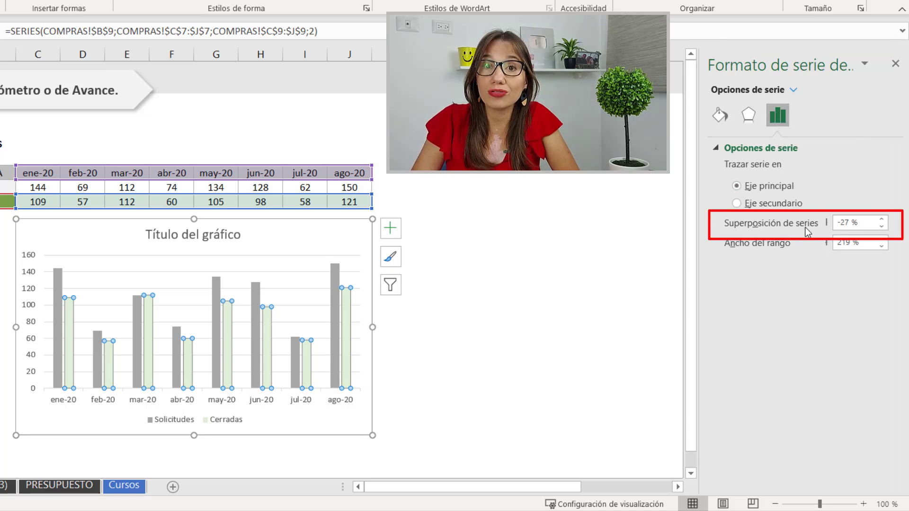
double_click(870, 223)
text(50)
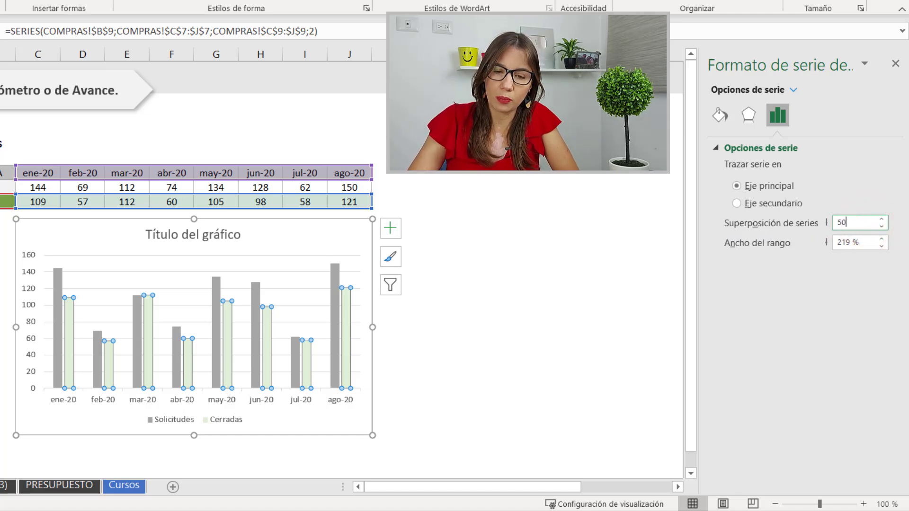
text(100)
key(Return)
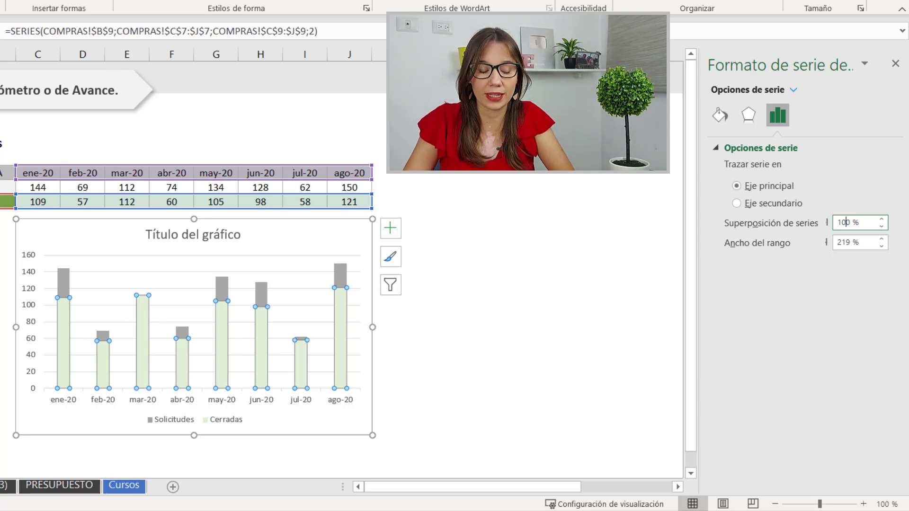
click(312, 234)
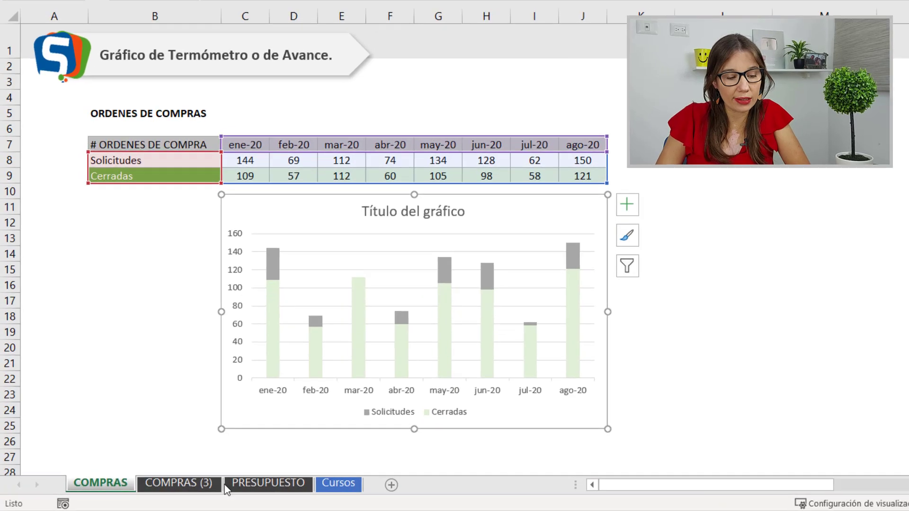
click(180, 487)
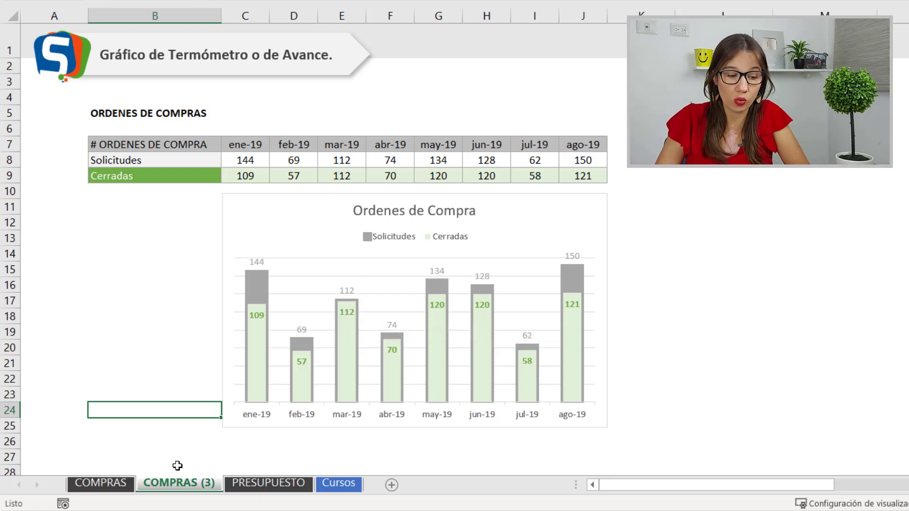
click(101, 484)
mouse_move(358, 327)
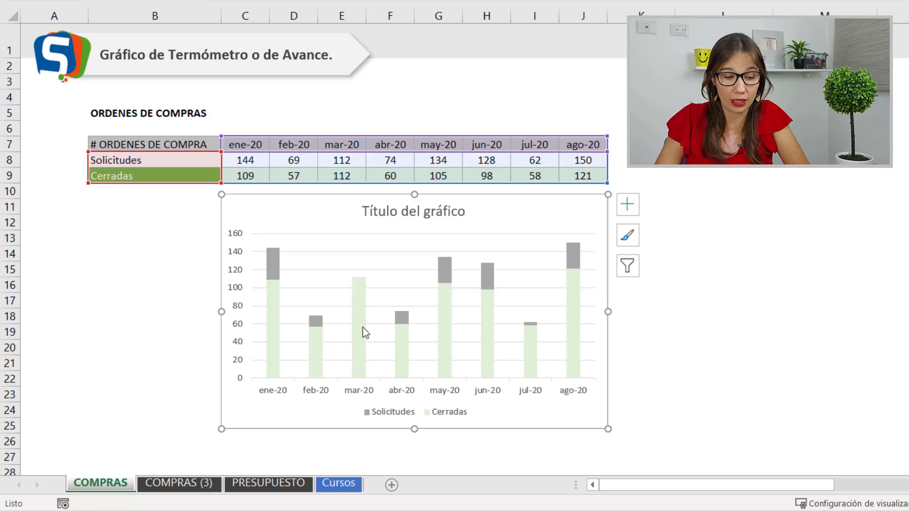
click(363, 294)
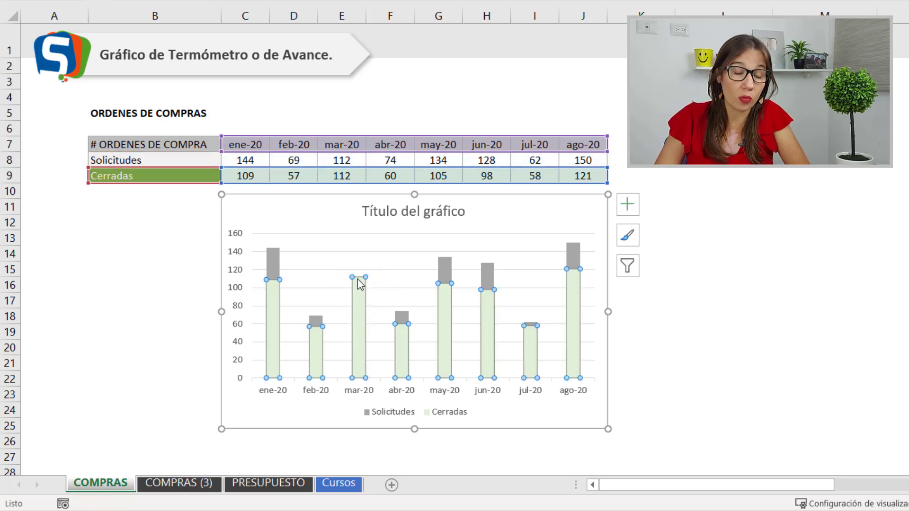
mouse_move(360, 298)
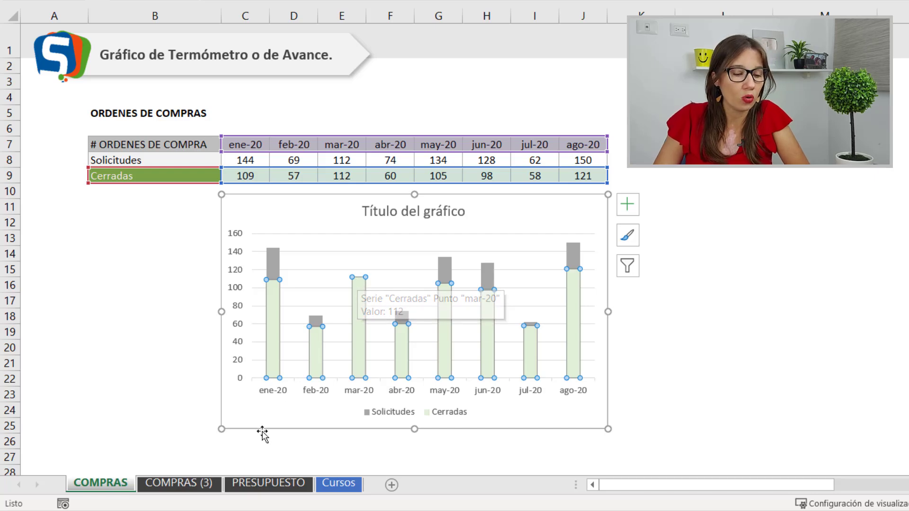
click(197, 482)
click(260, 283)
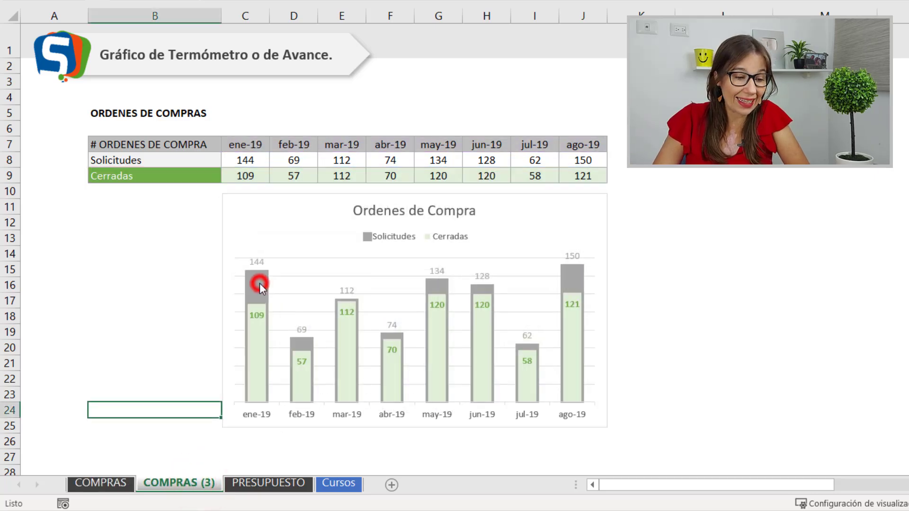
click(286, 221)
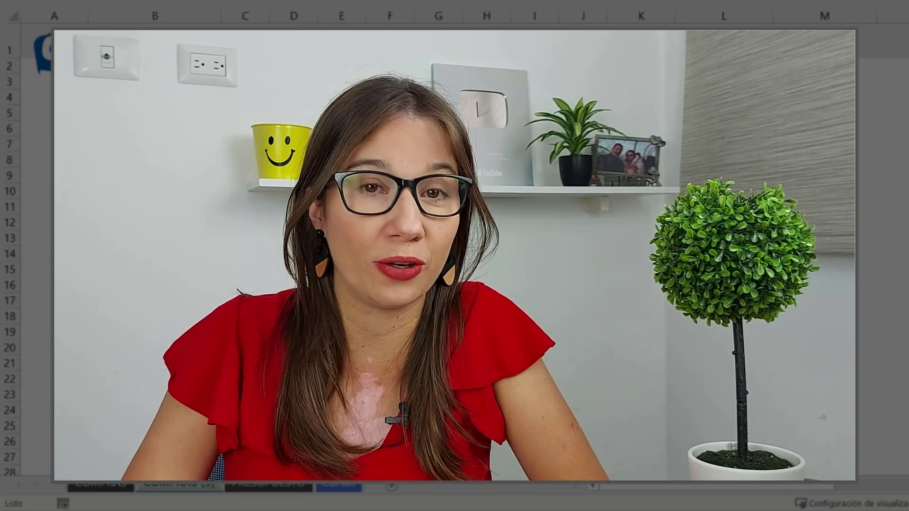
click(109, 485)
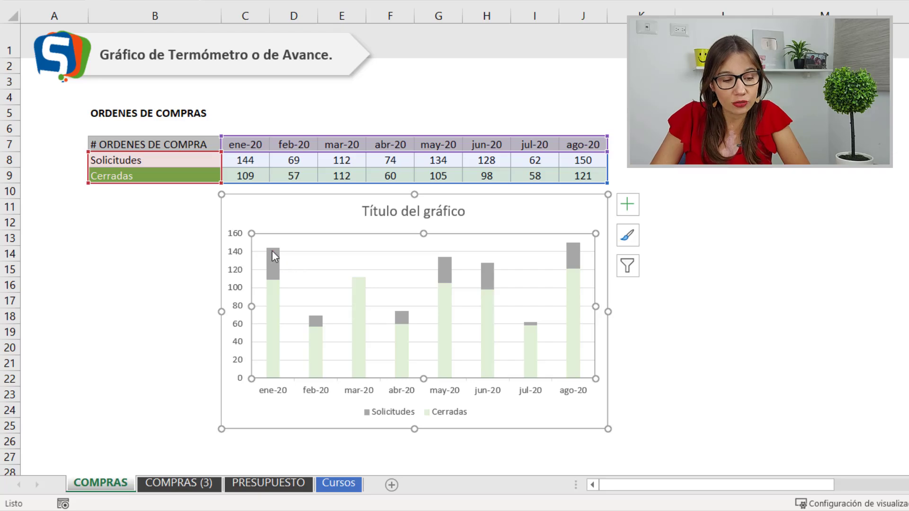
click(272, 251)
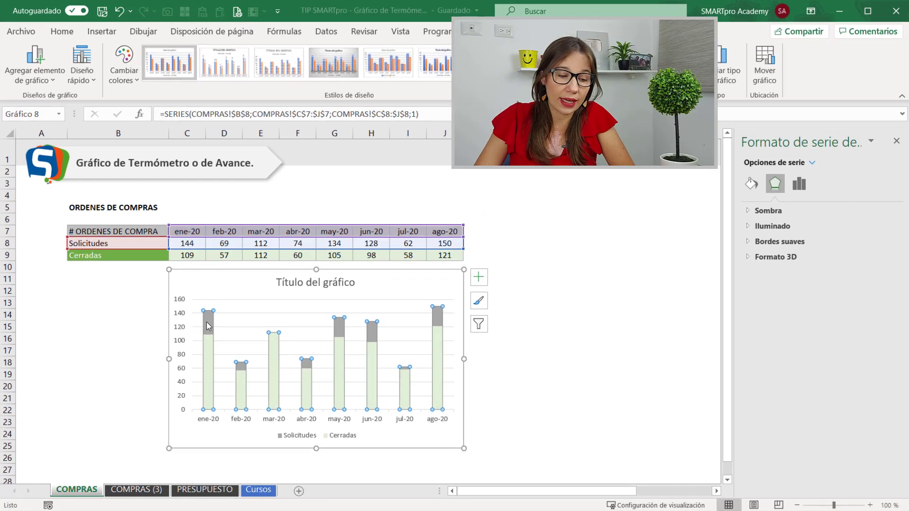
Open the Solicitudes series' fill and border settings, leaving the fill colour unchanged.
right_click(211, 323)
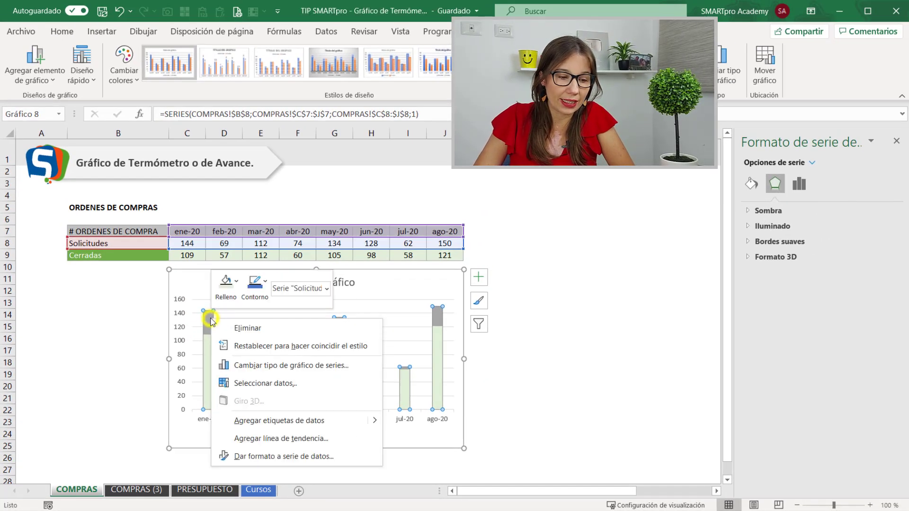
click(259, 457)
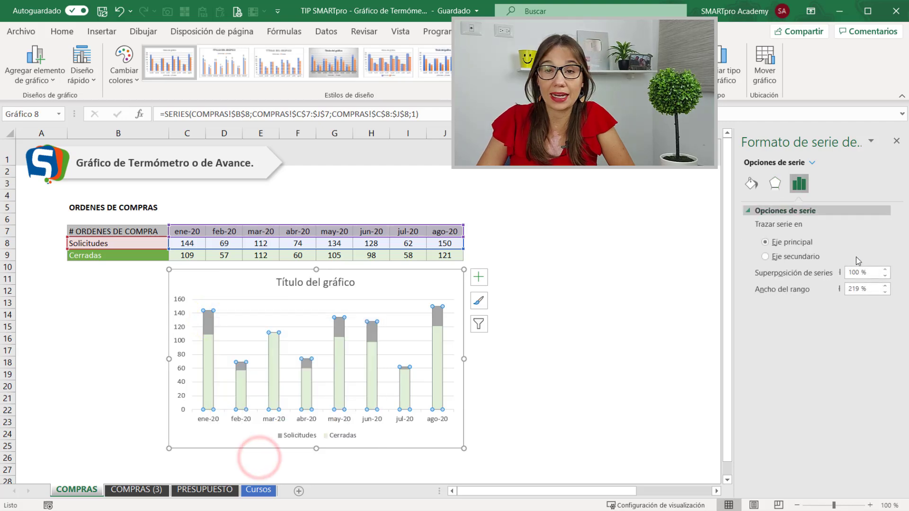
click(752, 185)
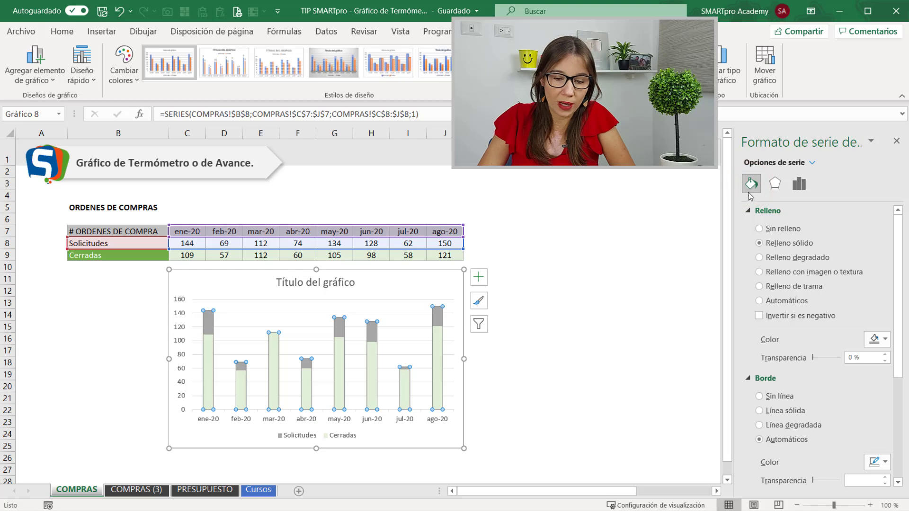
scroll(759, 274, down, 1)
scroll(764, 293, down, 1)
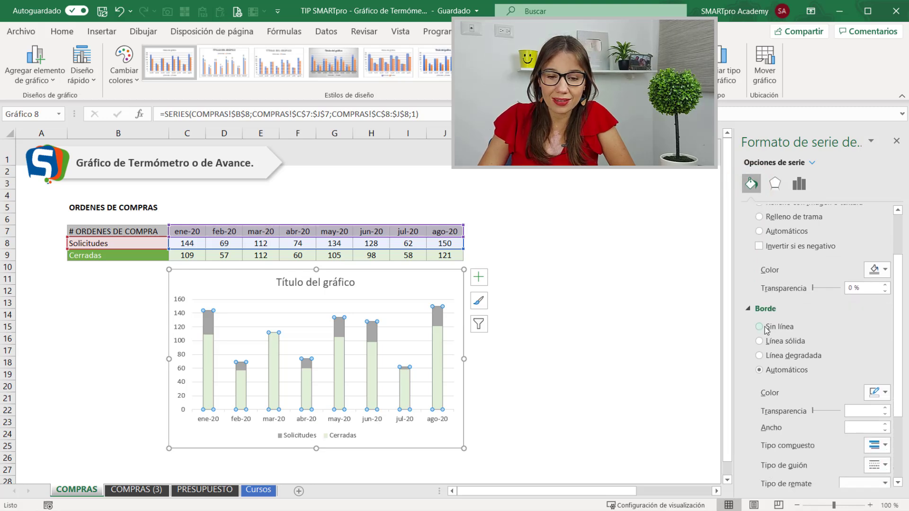
scroll(769, 307, down, 1)
scroll(767, 303, up, 3)
click(748, 210)
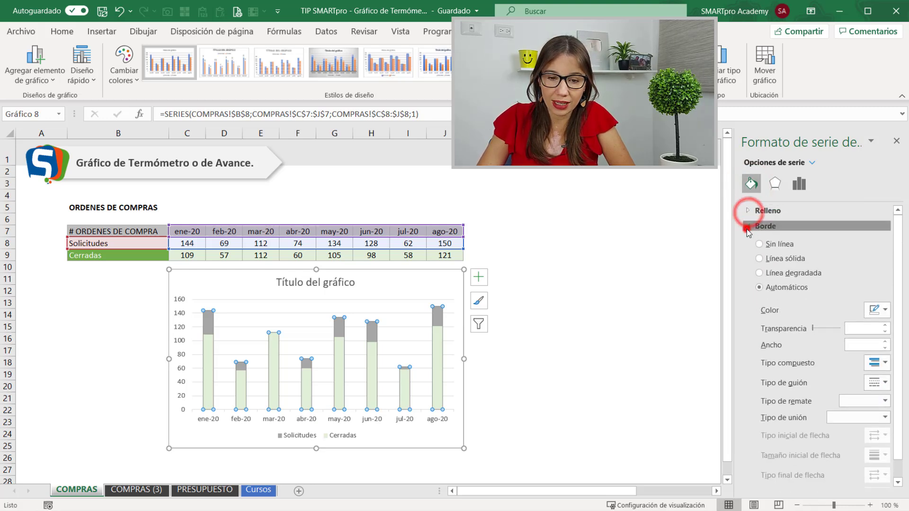
click(747, 226)
click(748, 211)
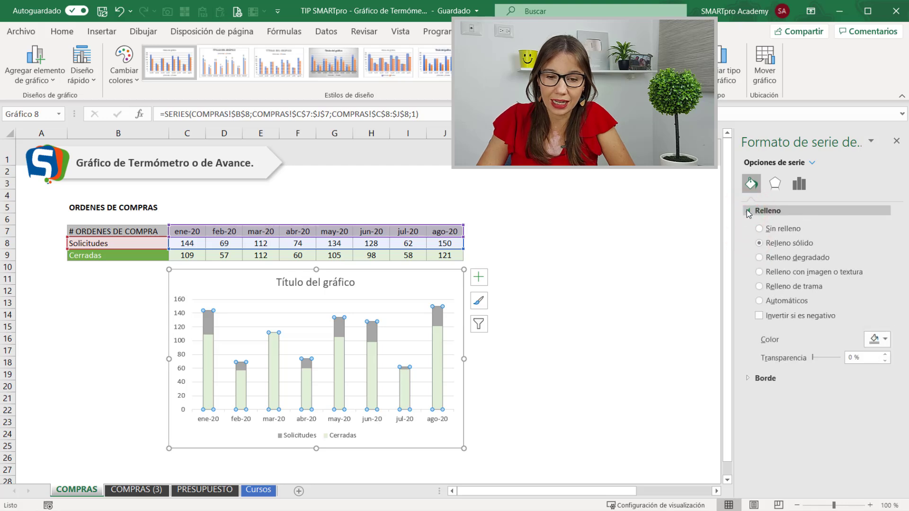
click(879, 340)
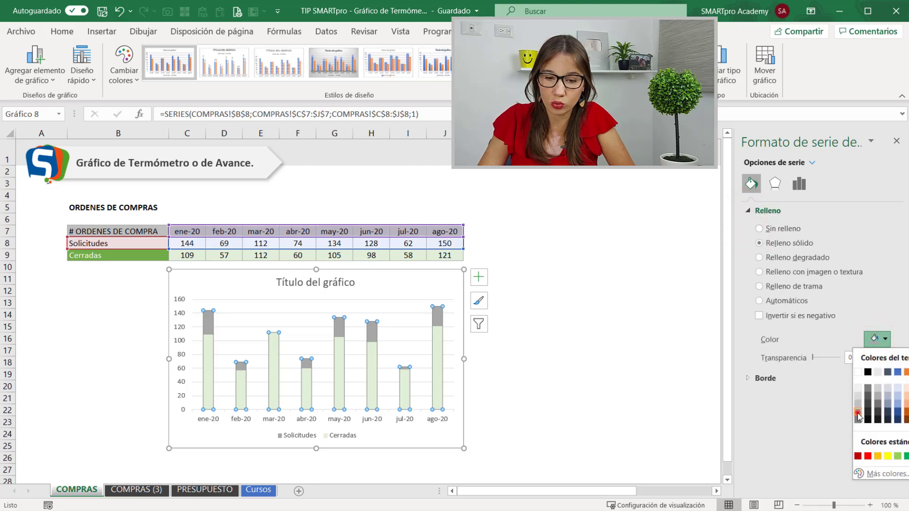
click(857, 412)
Give the Solicitudes bars a solid border and raise its width to about 4 pt.
click(749, 379)
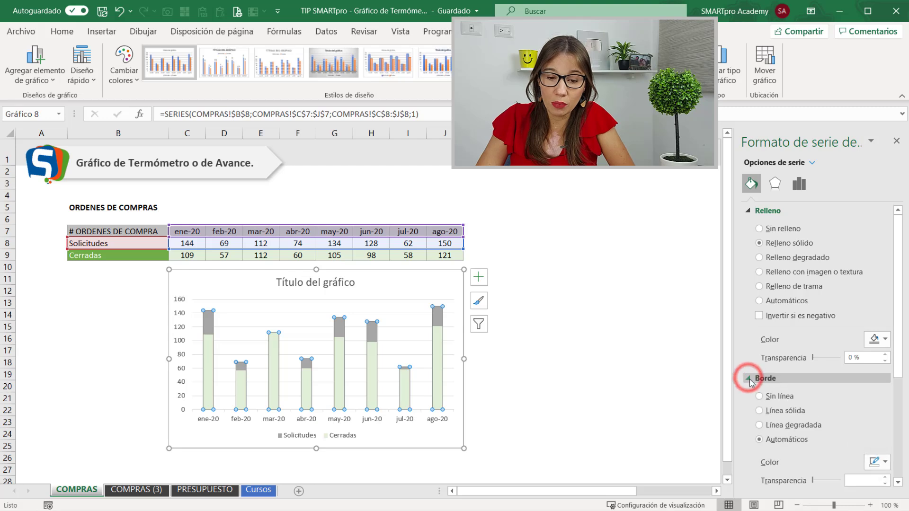
scroll(757, 360, down, 3)
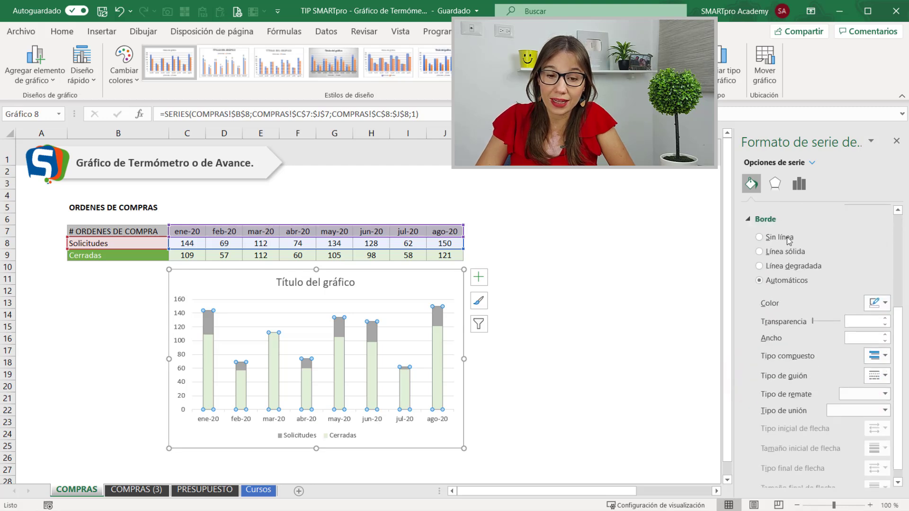
click(874, 303)
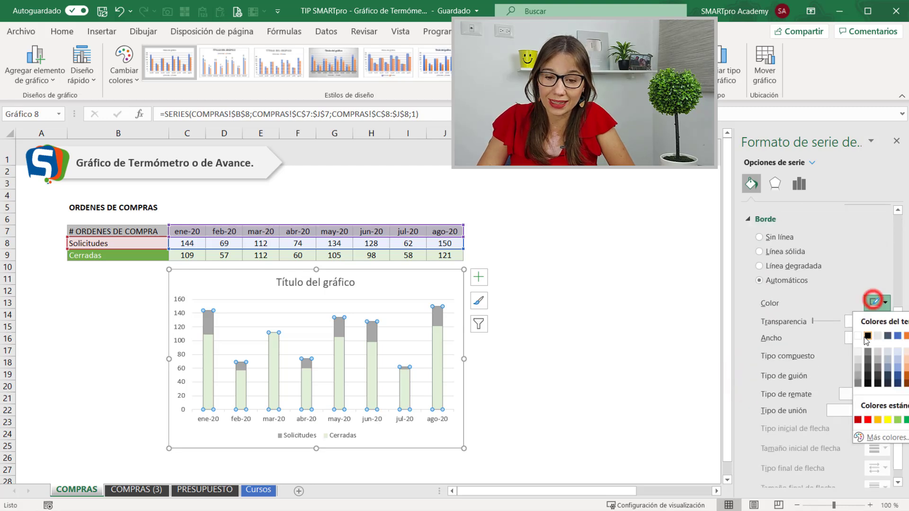
click(858, 374)
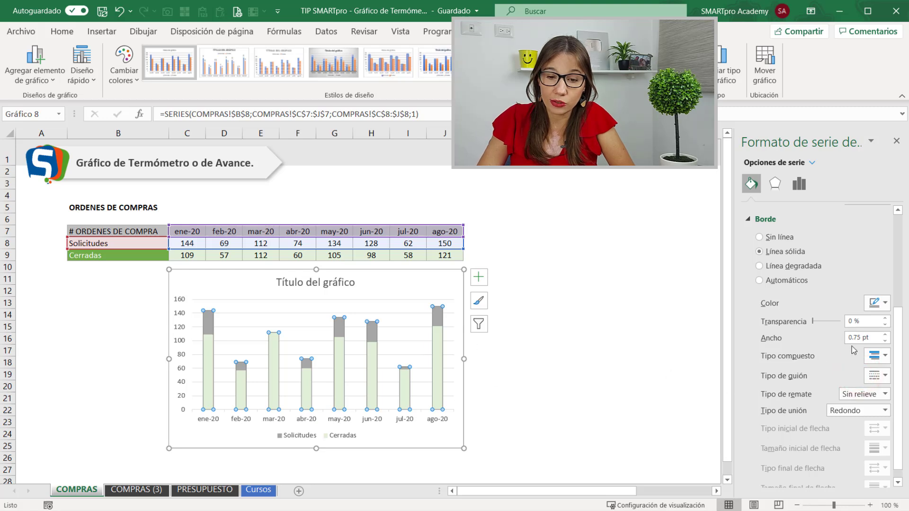
click(885, 335)
click(886, 335)
click(886, 335)
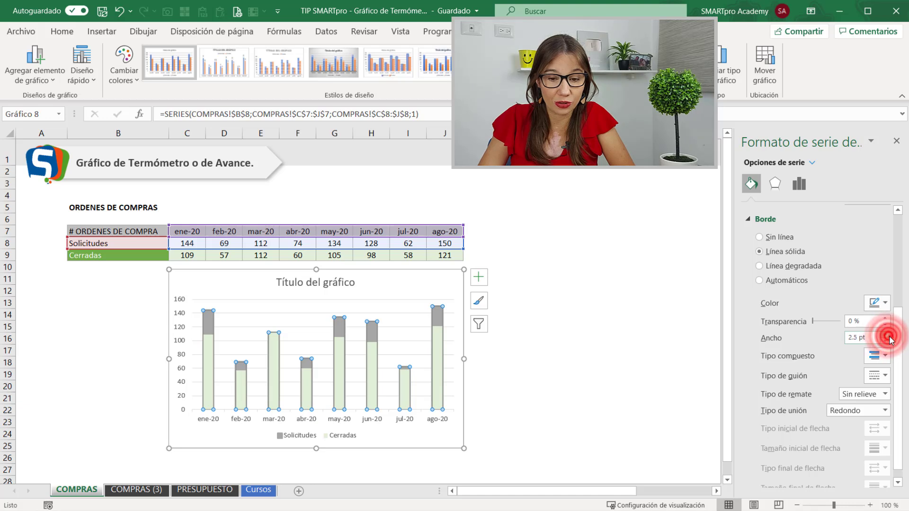
click(886, 335)
click(886, 335)
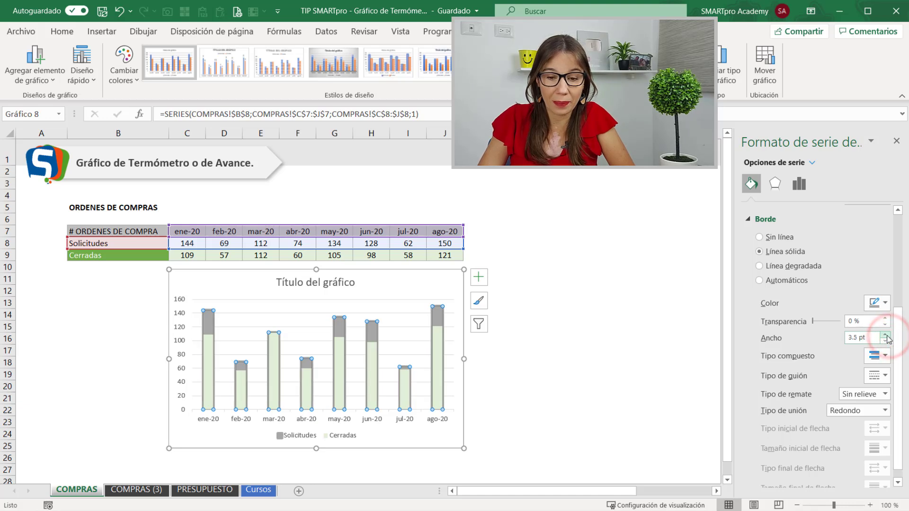
click(886, 335)
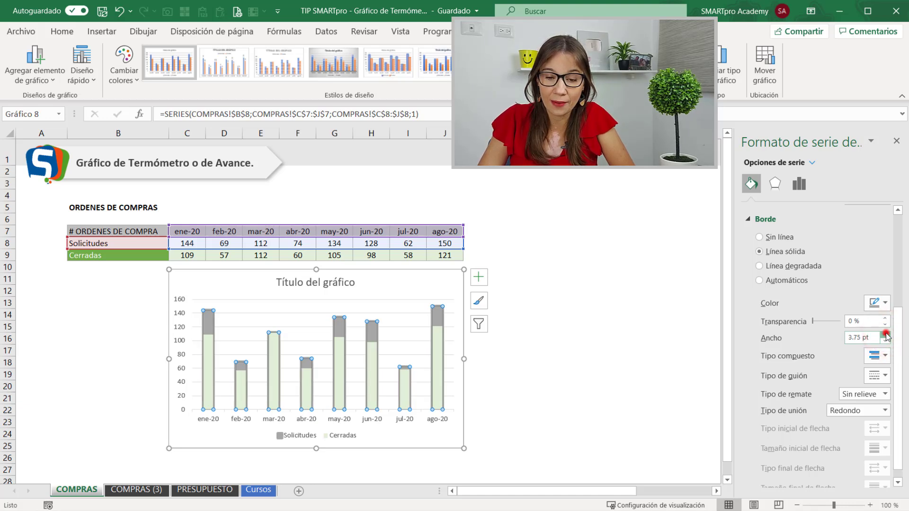
click(355, 281)
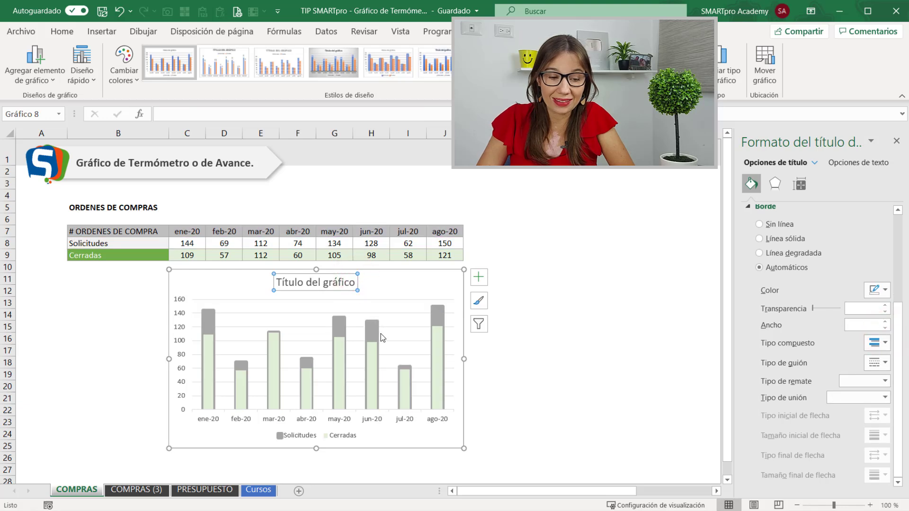
mouse_move(436, 311)
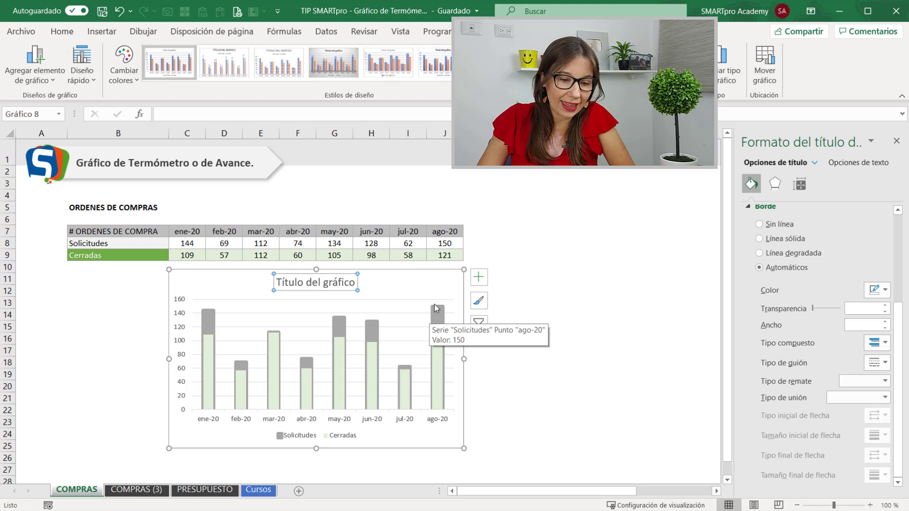
Set the Solicitudes border join type to Miter (Unión angular).
click(438, 313)
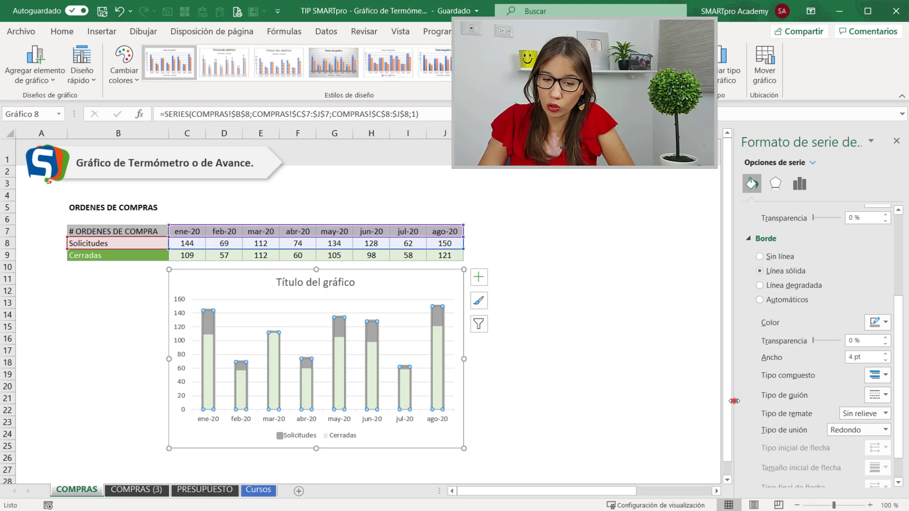
drag(734, 401, 761, 401)
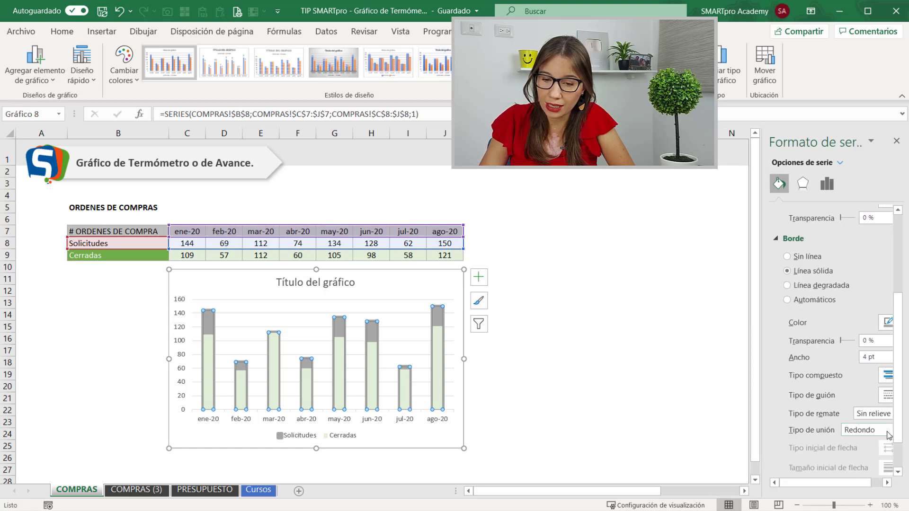
click(886, 482)
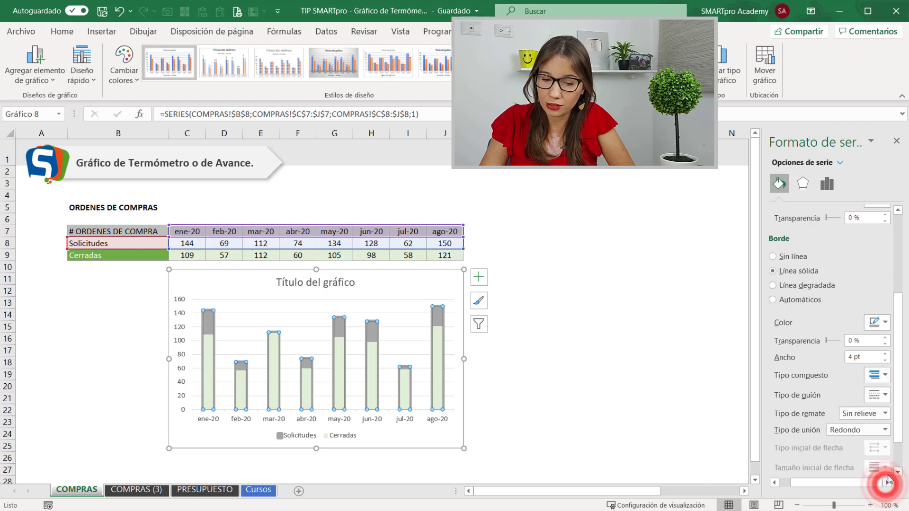
click(885, 429)
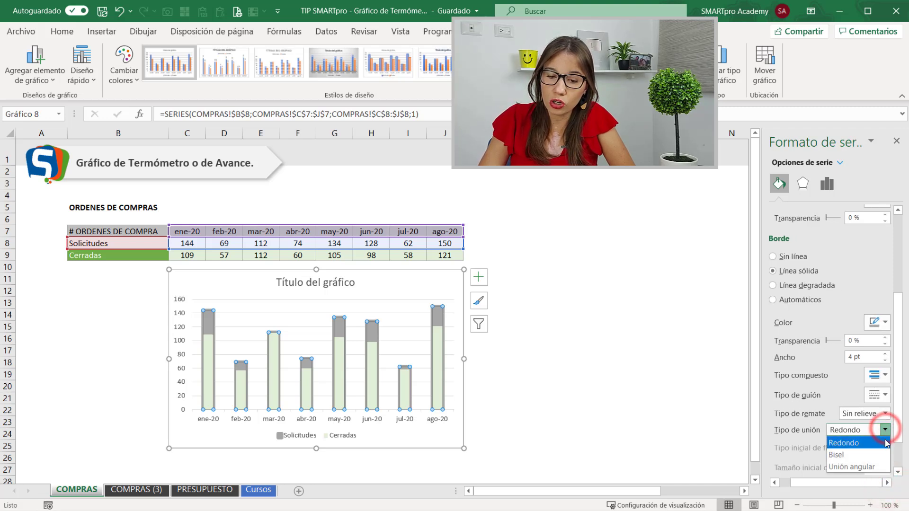
click(851, 466)
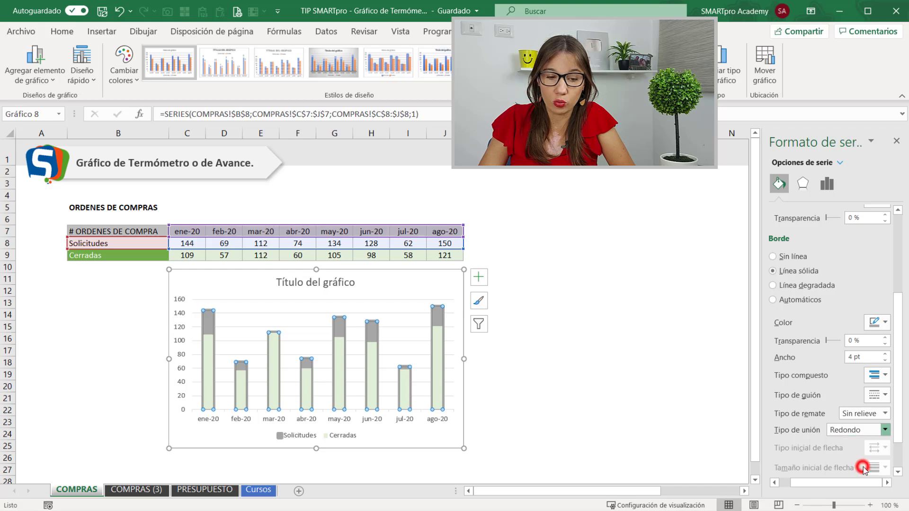
click(415, 283)
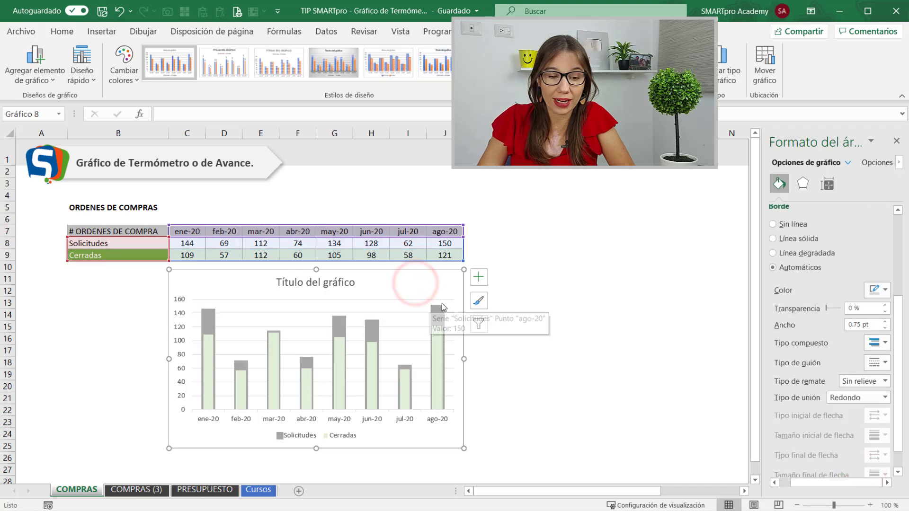
mouse_move(437, 334)
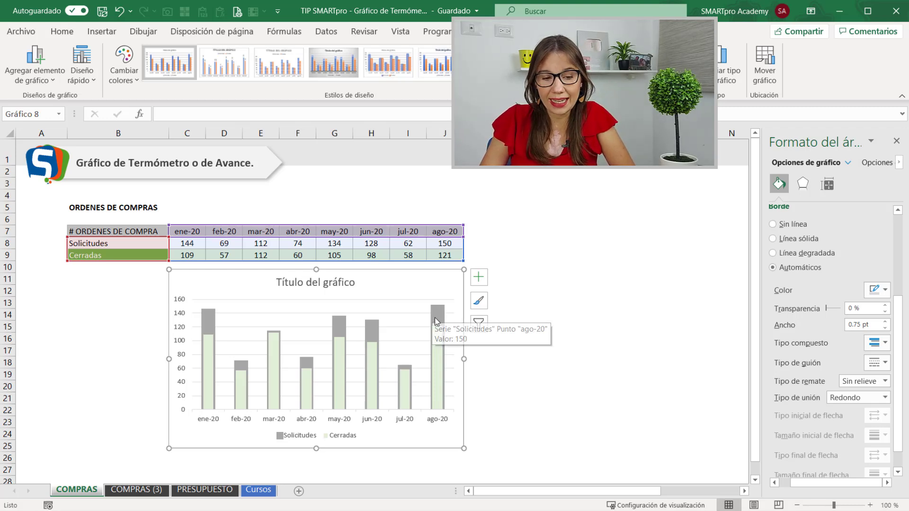
mouse_move(438, 355)
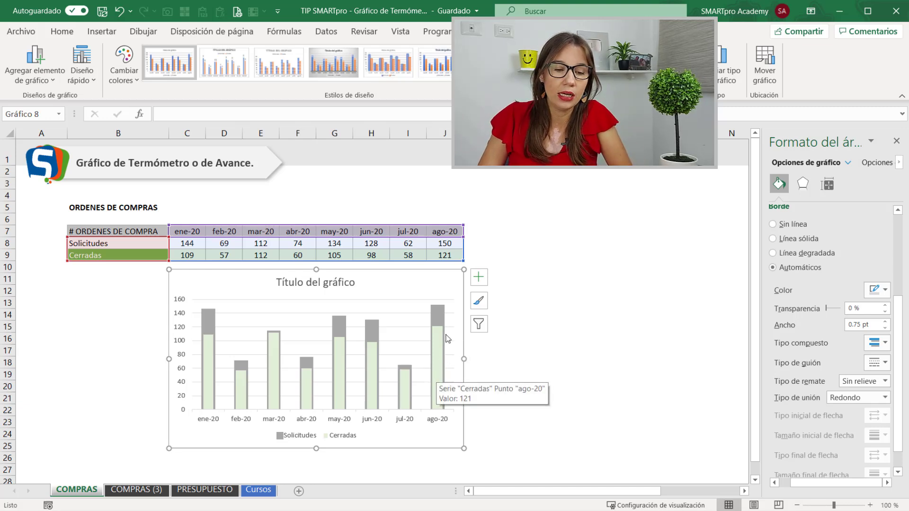
click(437, 308)
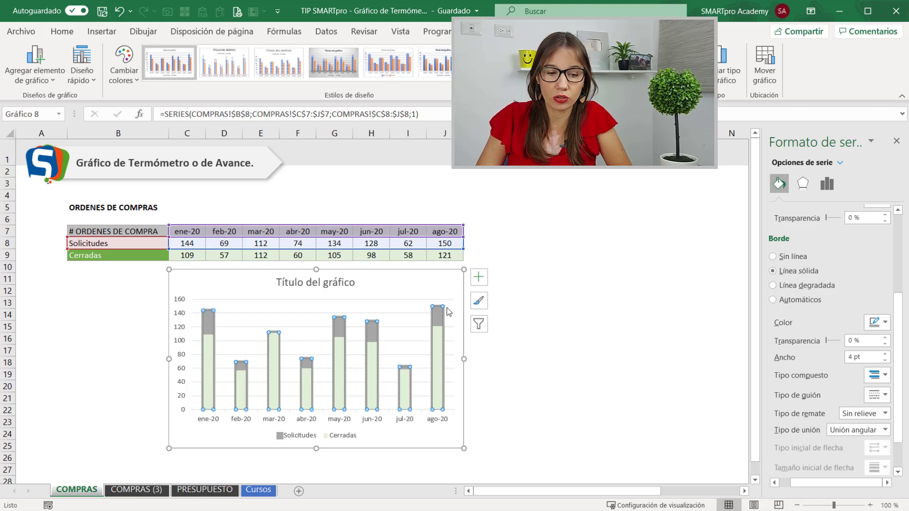
Change the series gap width from 219 % to 150 %, then to 120 %.
right_click(436, 309)
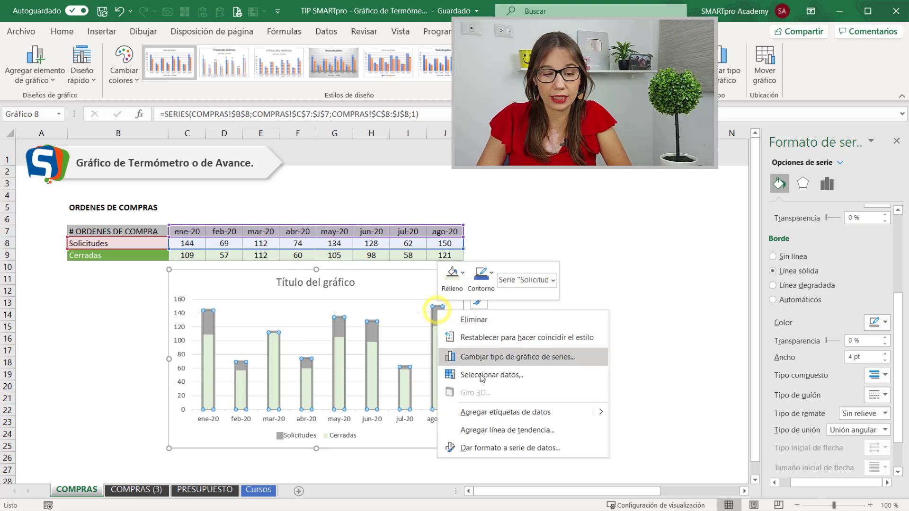
click(506, 448)
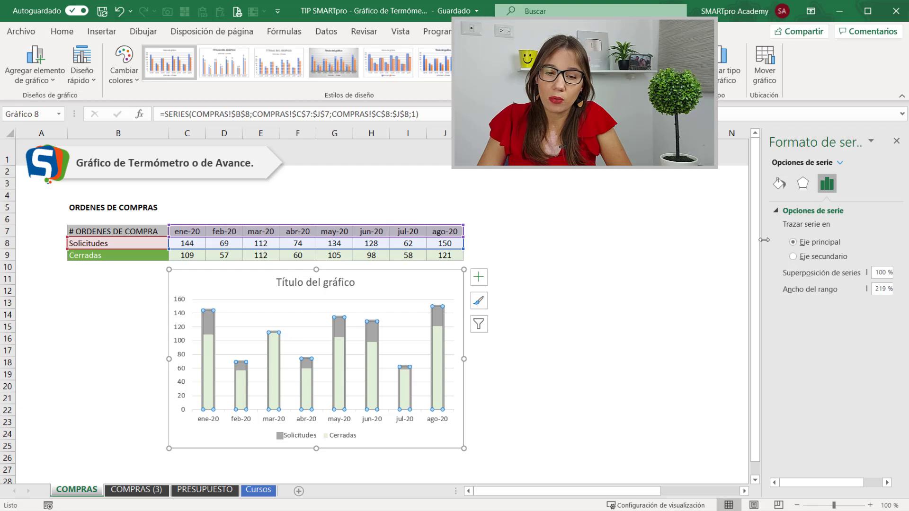
drag(762, 239, 725, 240)
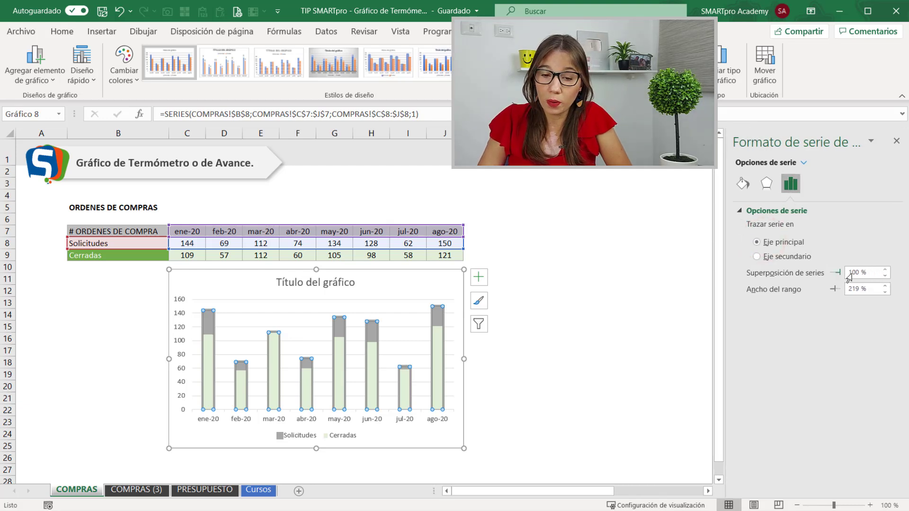
click(756, 331)
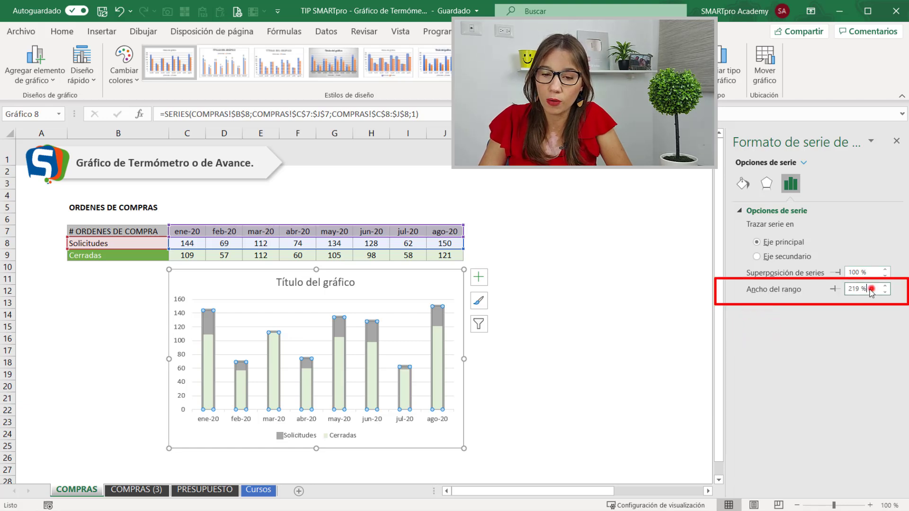
double_click(870, 289)
text(150)
key(Return)
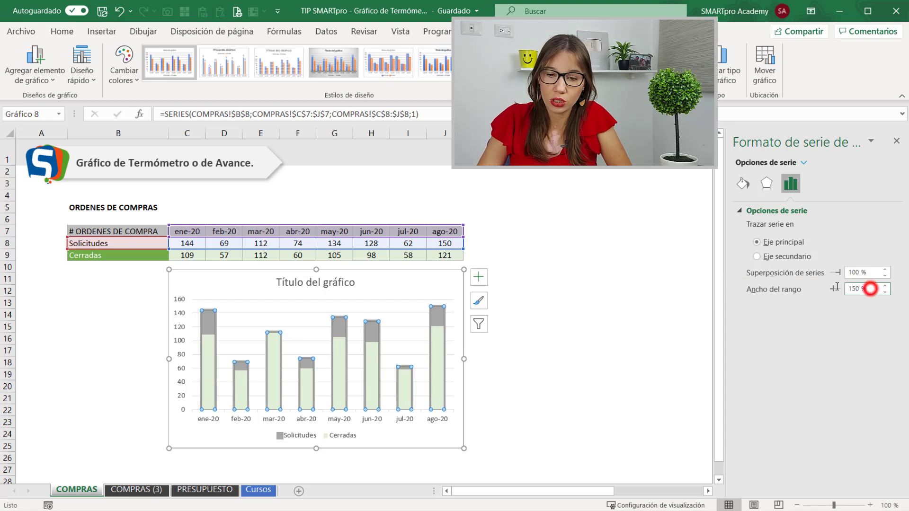
double_click(870, 289)
text(120)
key(Return)
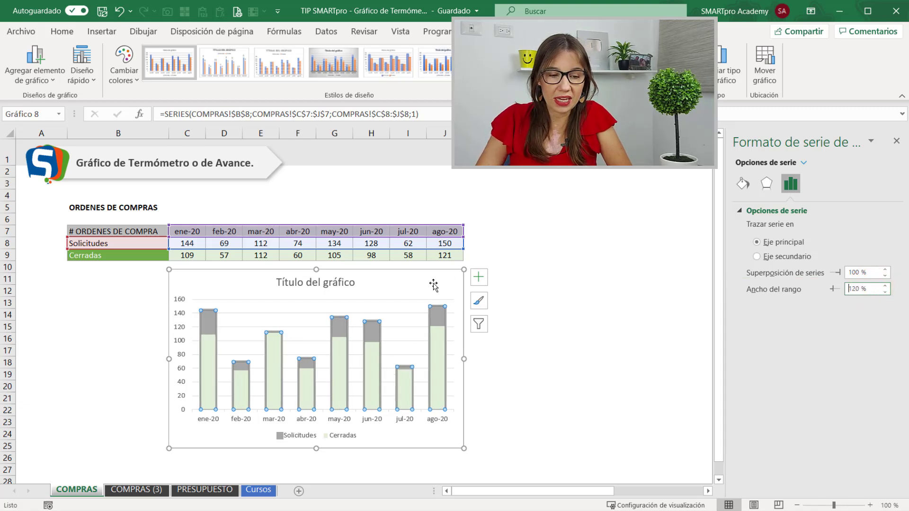
click(433, 284)
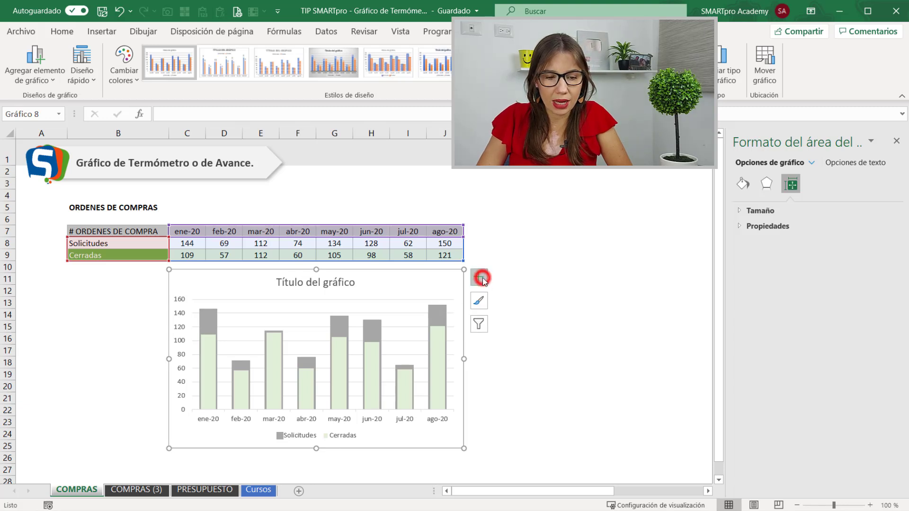
Place the legend at Top, turn on data labels, and delete the vertical value axis.
click(481, 278)
click(600, 377)
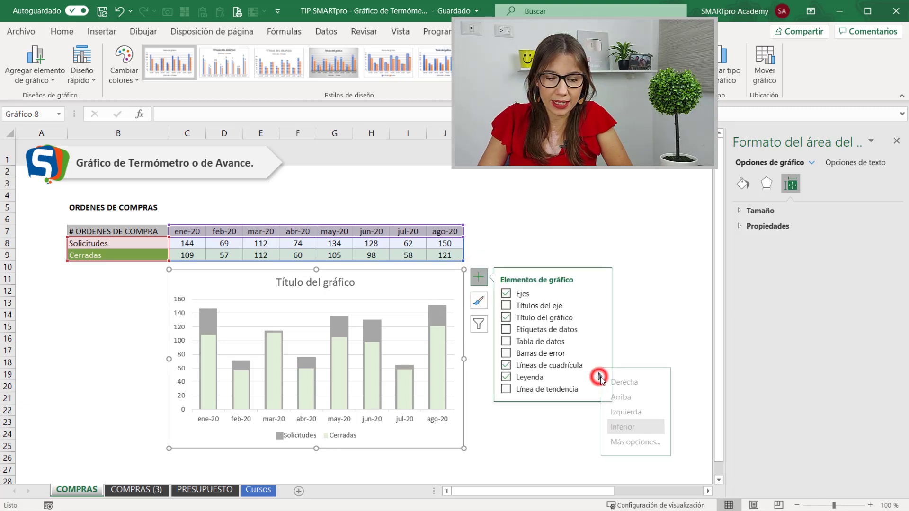
click(636, 399)
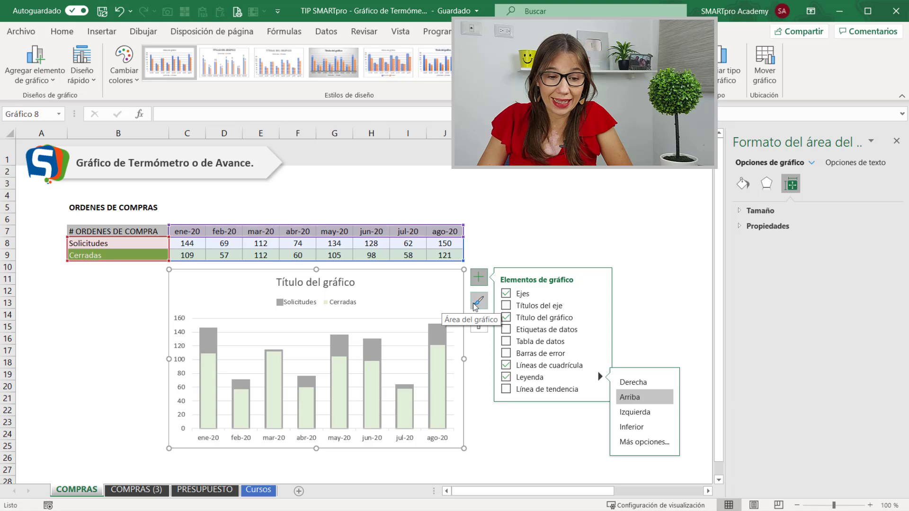
click(506, 330)
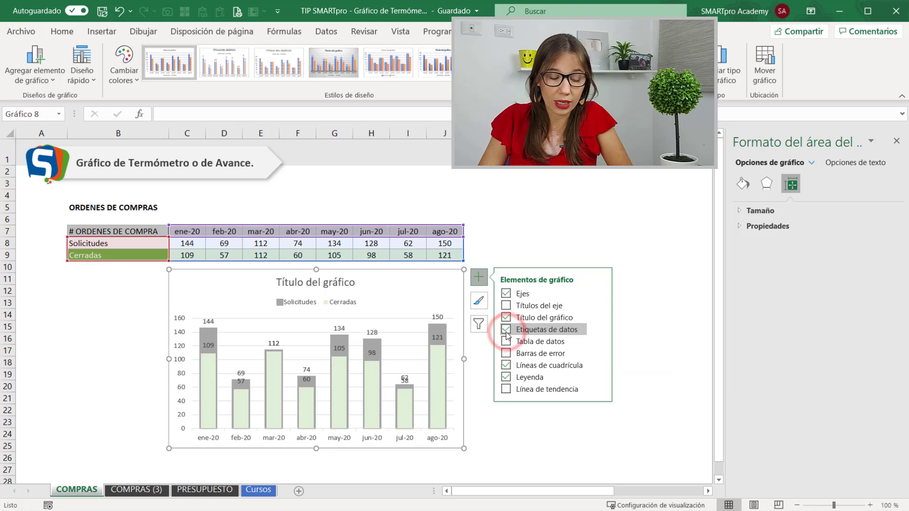
click(479, 277)
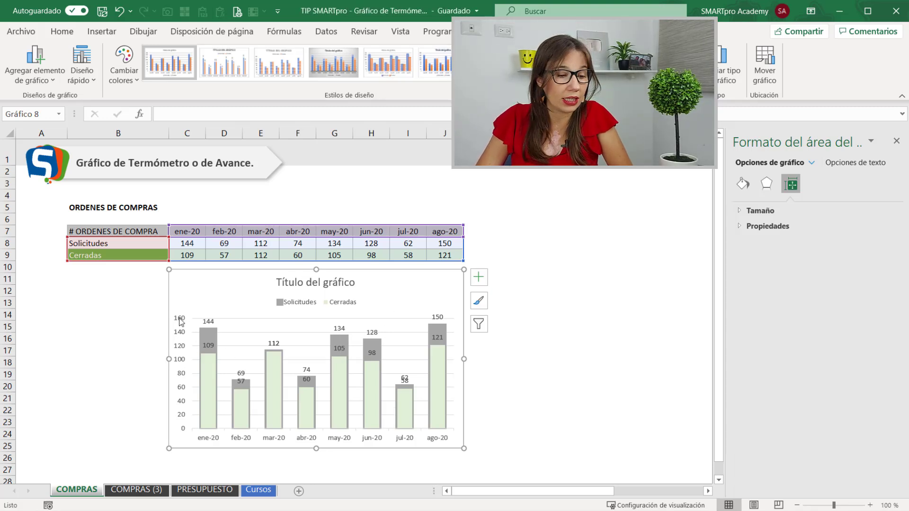
click(180, 322)
key(Delete)
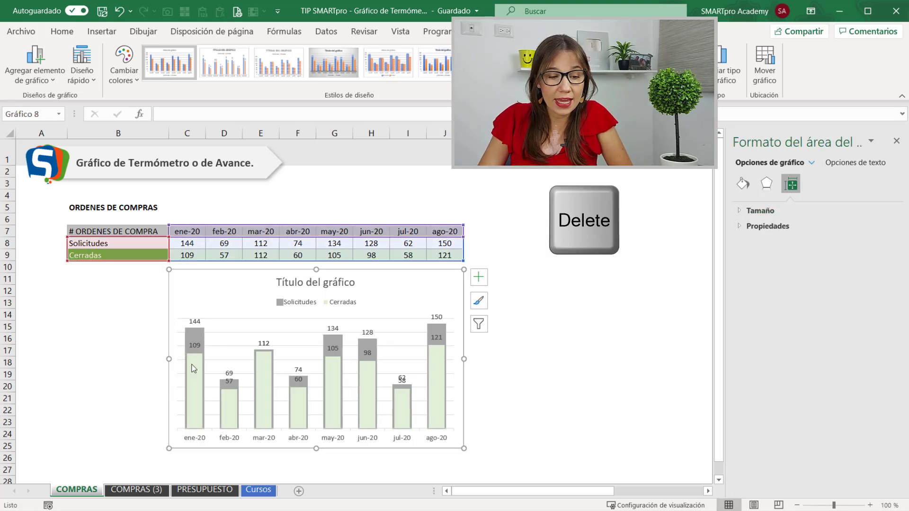
Set the Cerradas data labels to the Inside End position of their bars.
click(334, 349)
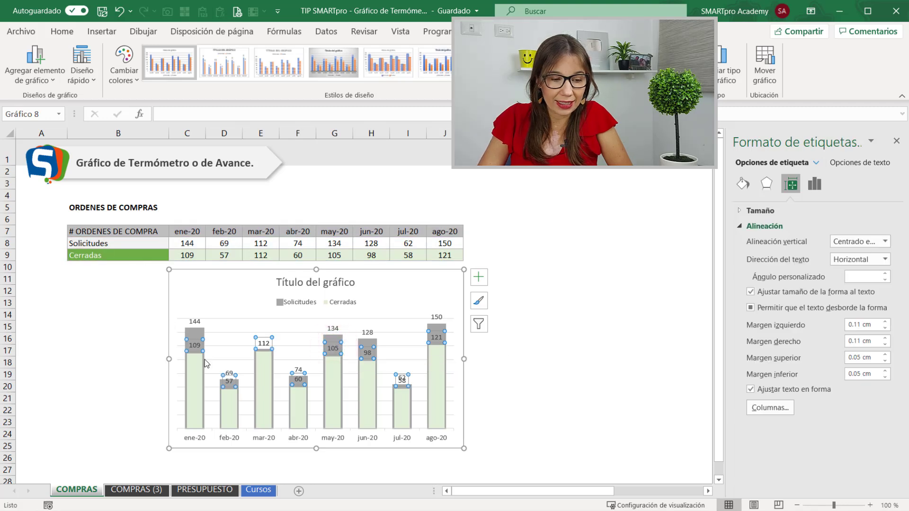
mouse_move(194, 383)
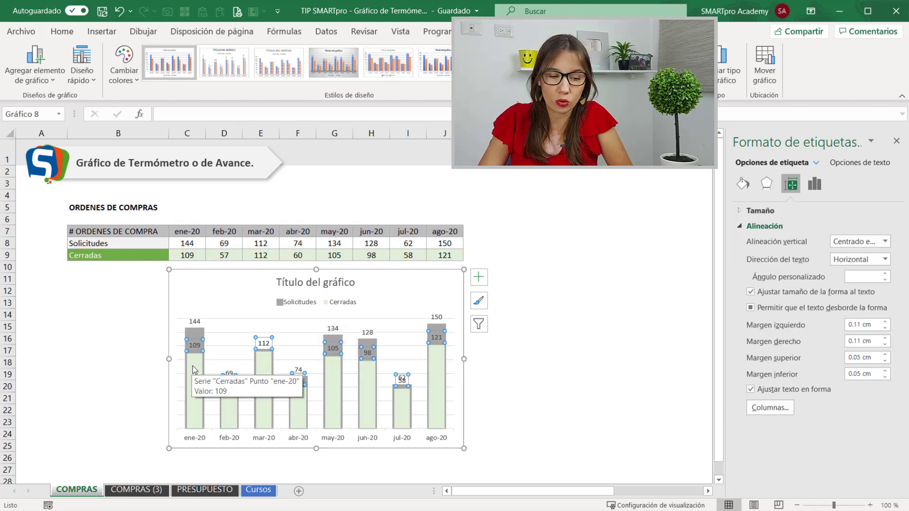
right_click(263, 337)
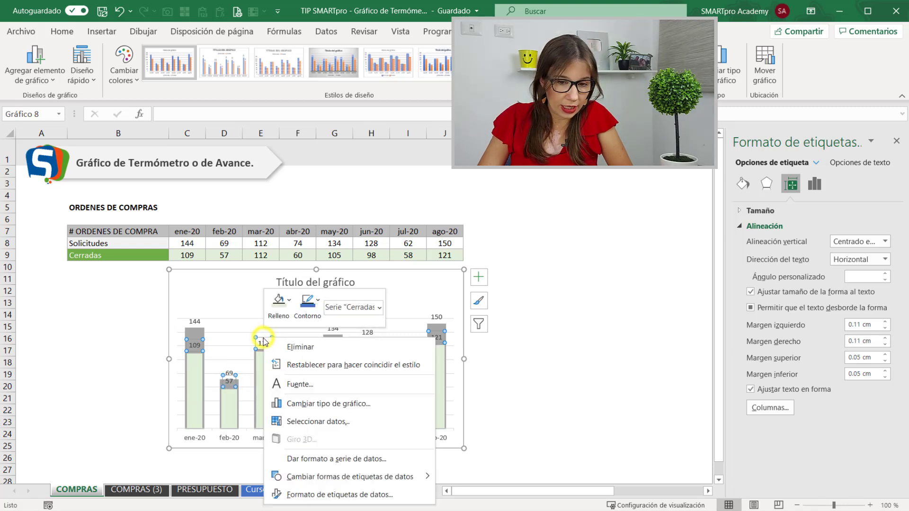
click(327, 493)
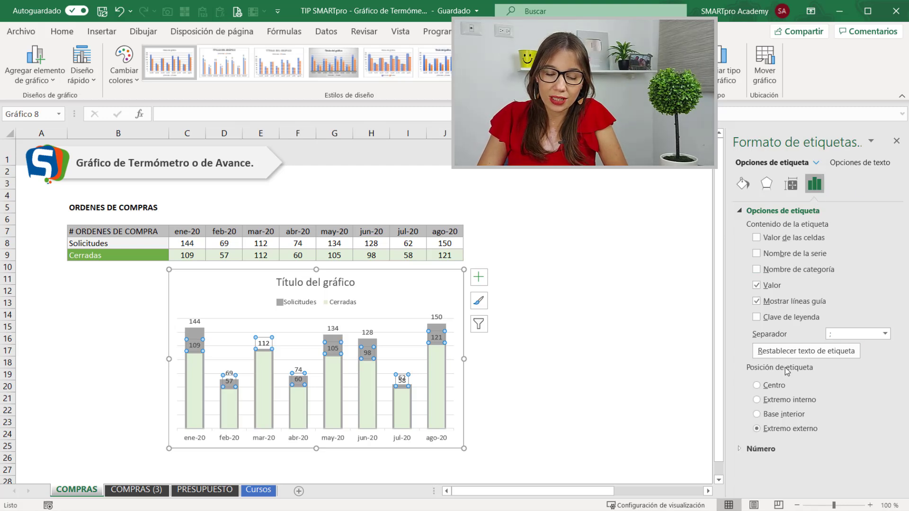
click(776, 403)
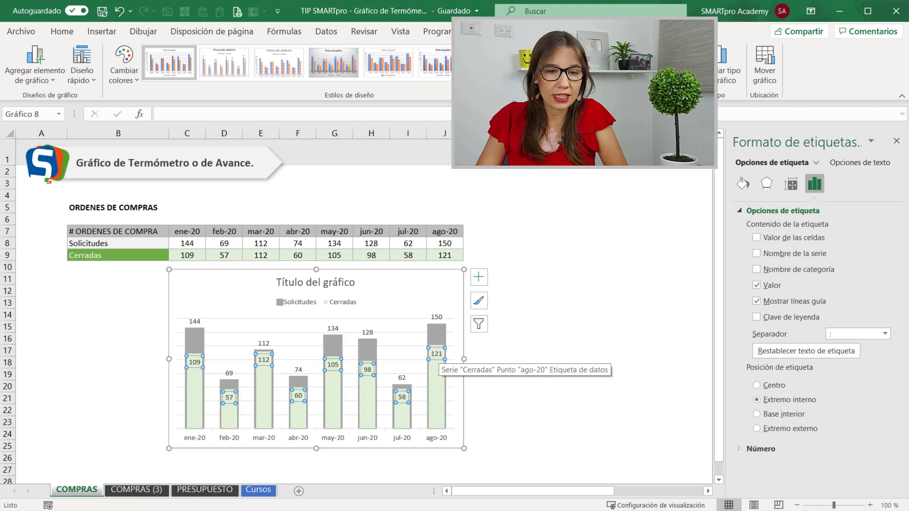
click(608, 31)
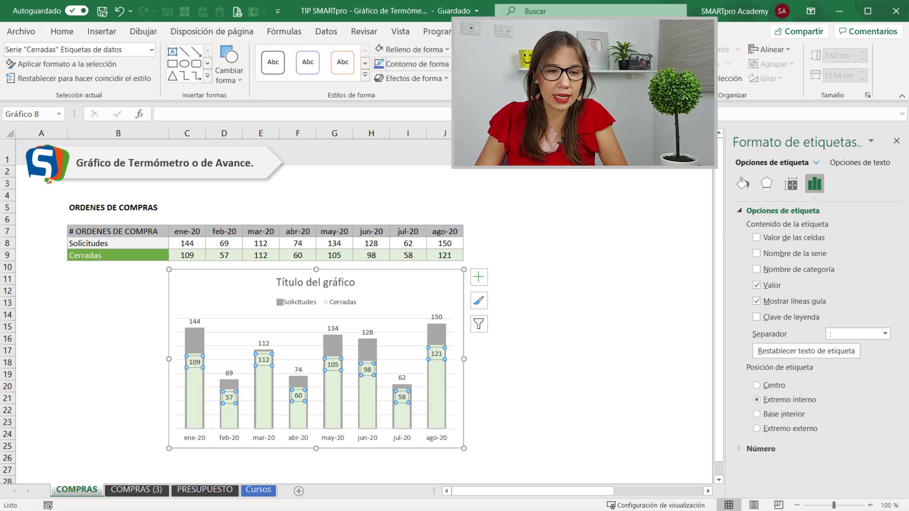
Give the Cerradas labels a light fill, leaving the Solicitudes labels' fill unchanged.
click(597, 49)
click(592, 66)
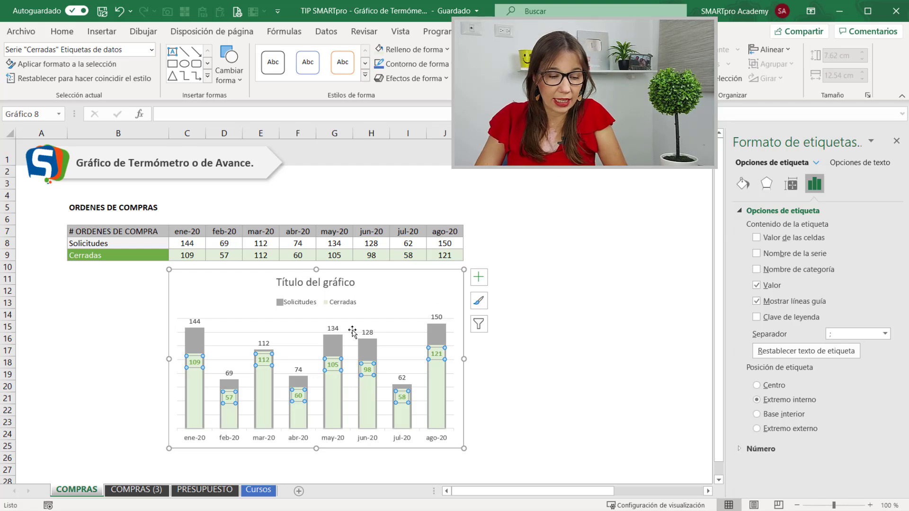
click(333, 332)
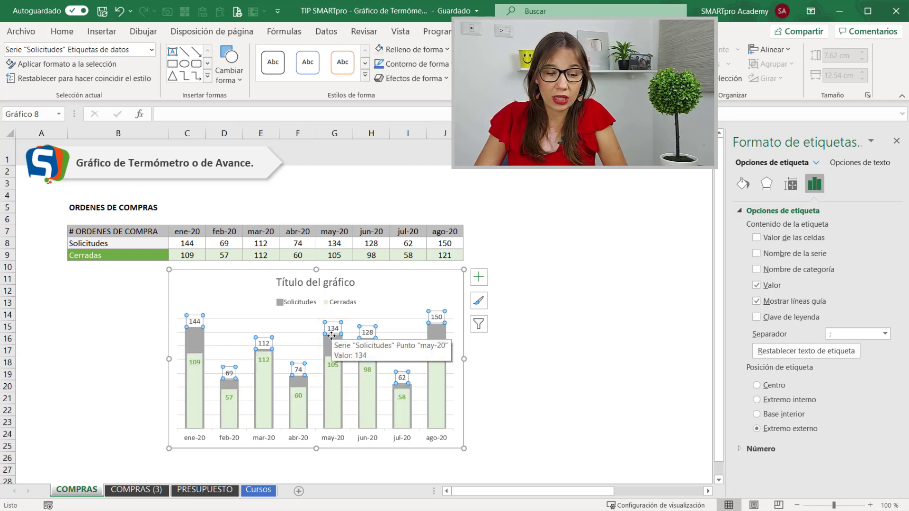
click(594, 49)
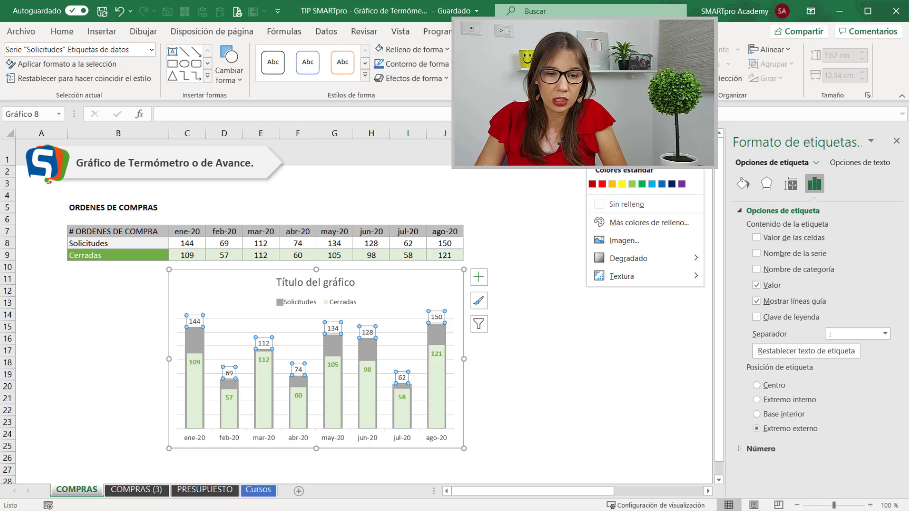
key(Escape)
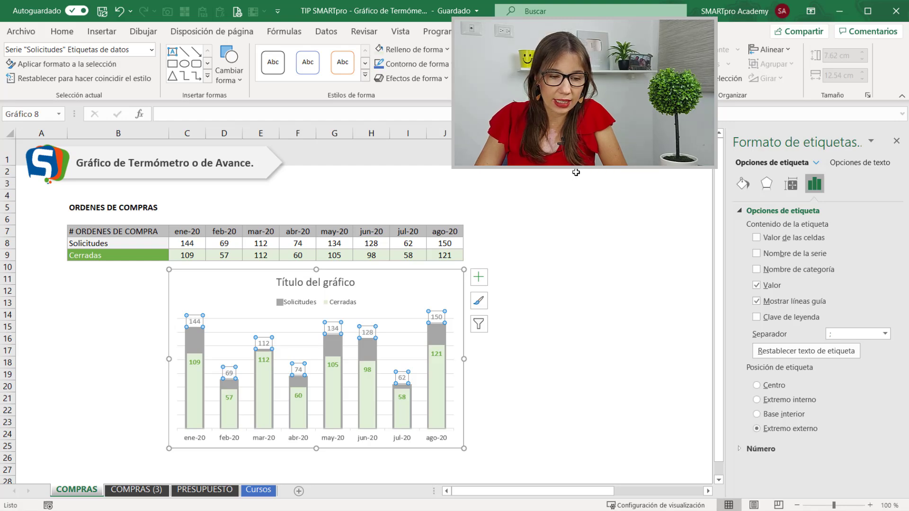
click(546, 245)
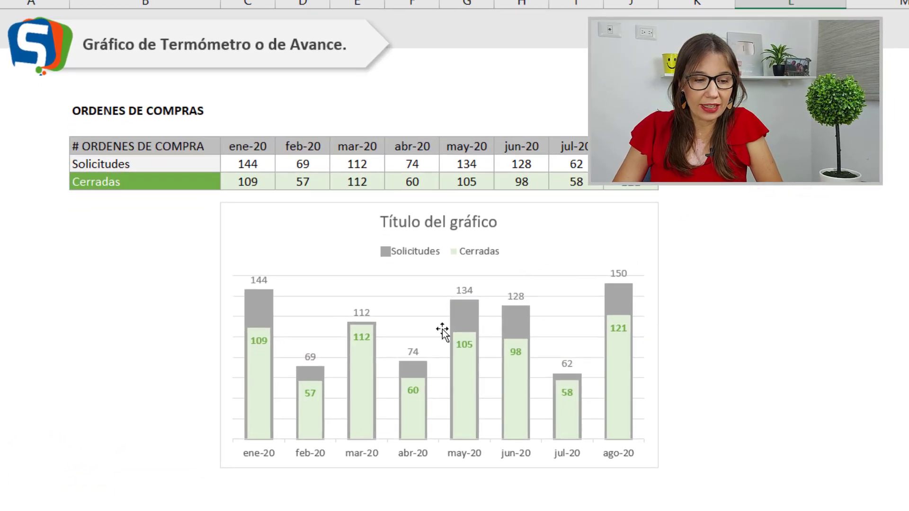
Change the may-20 Cerradas value in G9 from 105 to 120.
click(475, 182)
text(120)
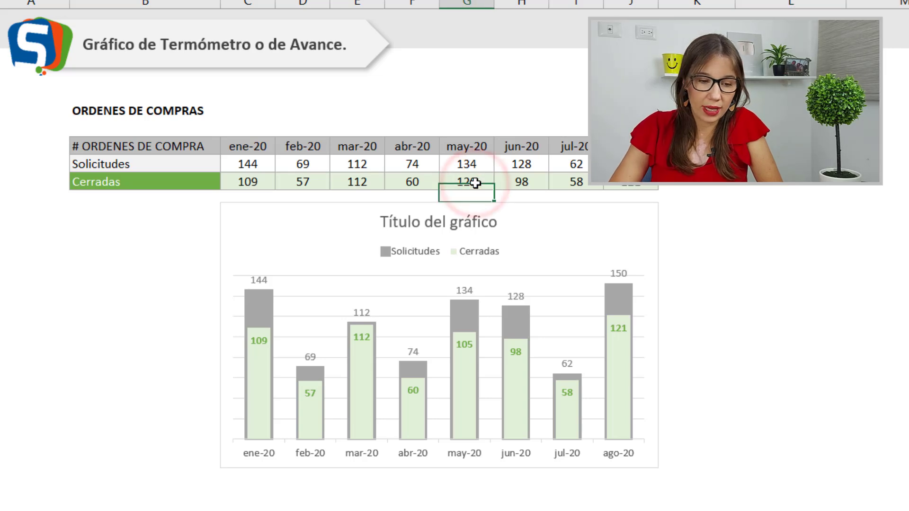
key(Return)
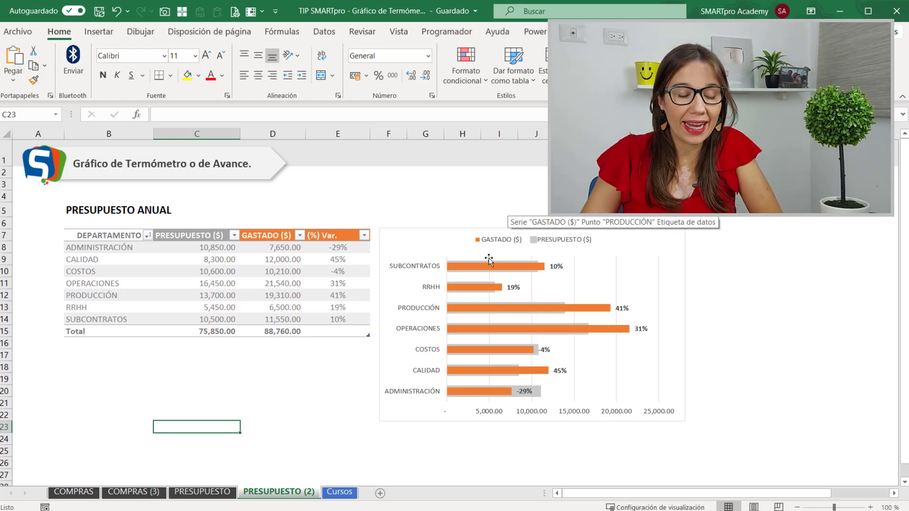
click(639, 240)
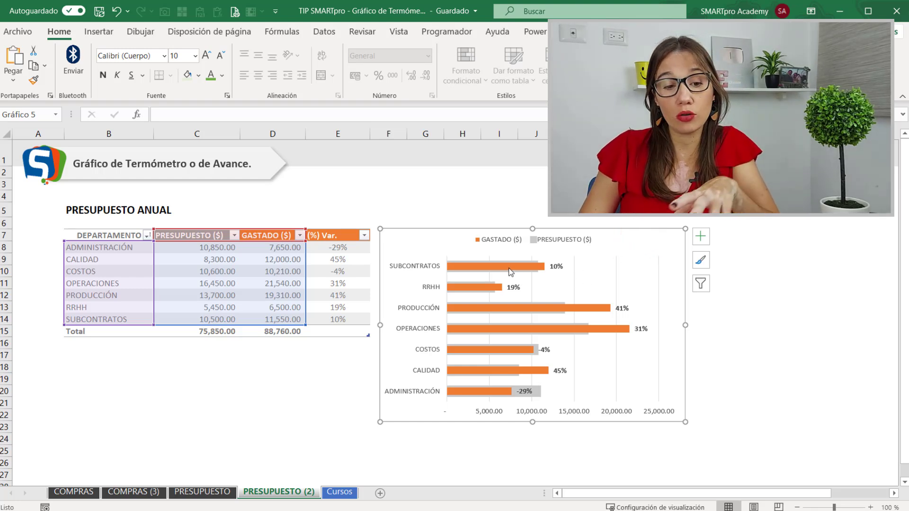
mouse_move(553, 267)
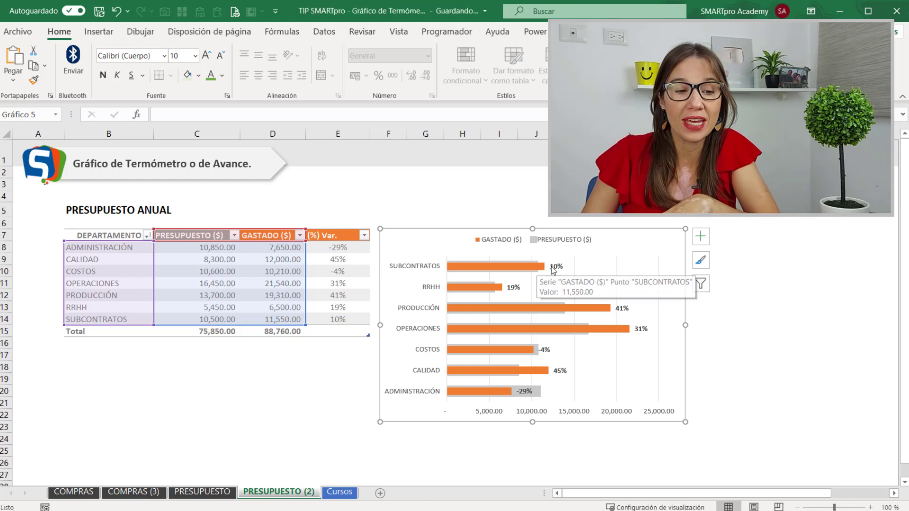
click(528, 193)
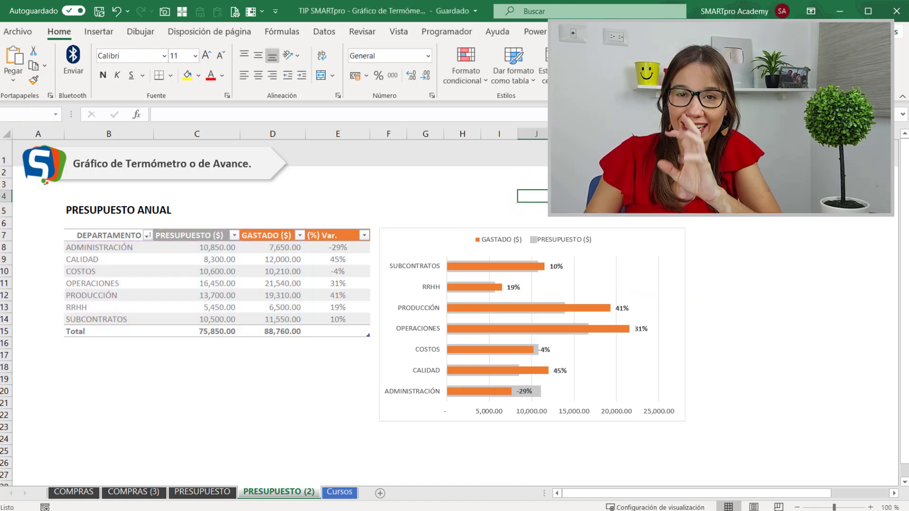
click(558, 267)
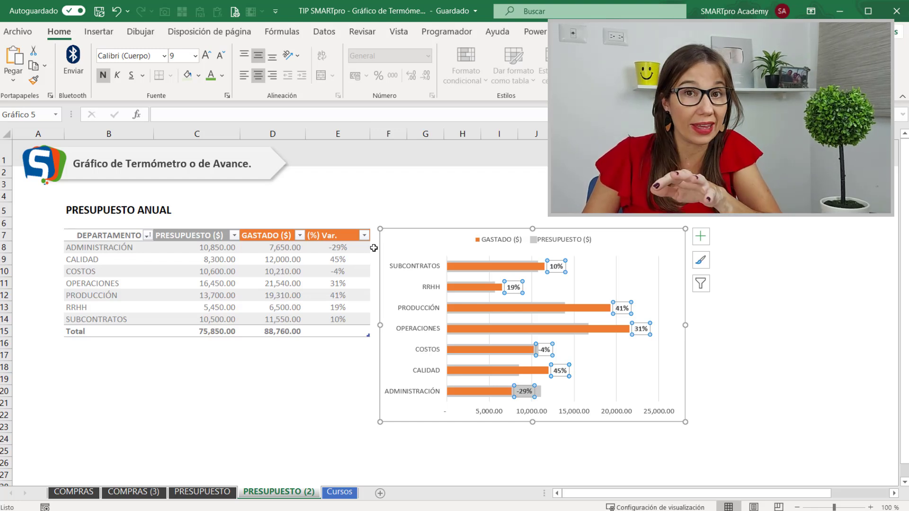
click(317, 405)
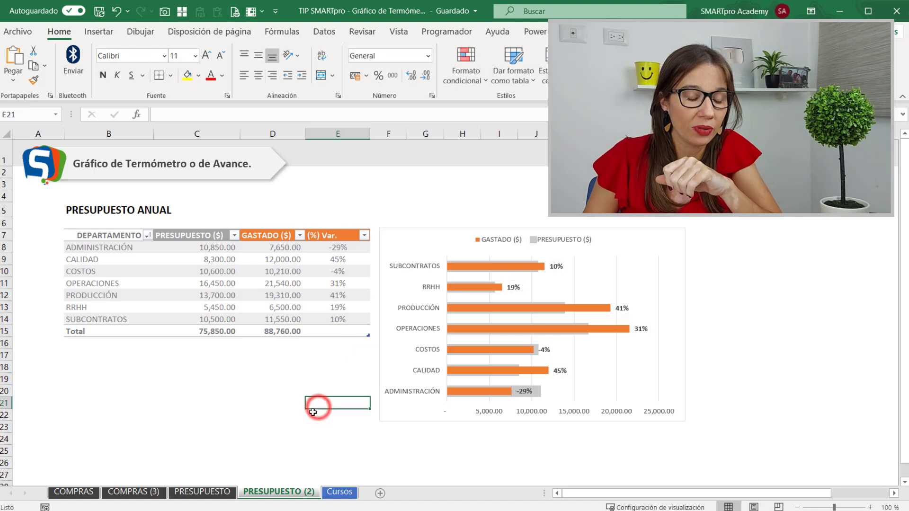
click(227, 493)
Select B7:D14 on the PRESUPUESTO sheet: the DEPARTAMENTO, PRESUPUESTO ($) and GASTADO ($) columns.
click(205, 385)
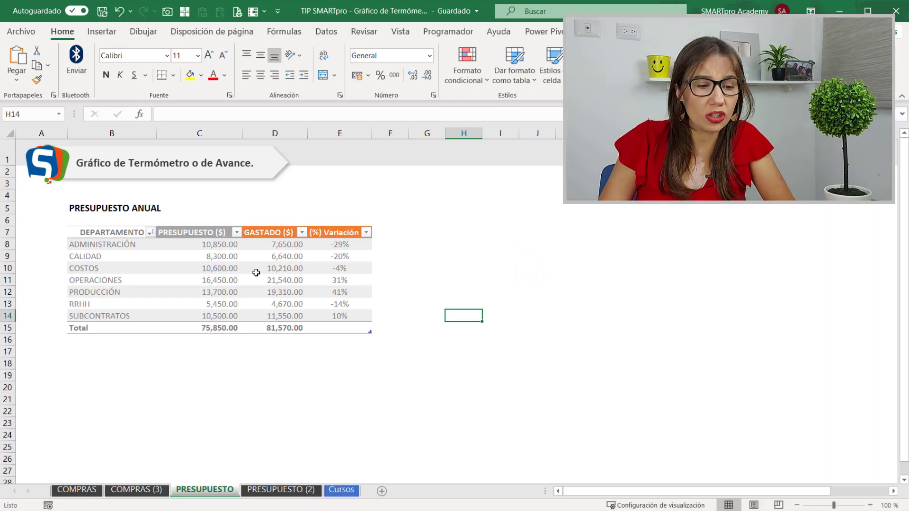
click(289, 489)
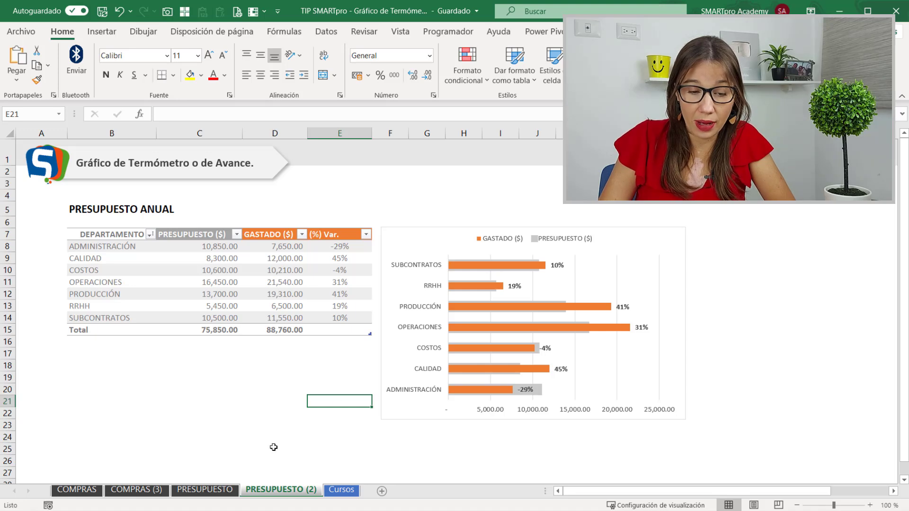
click(230, 491)
mouse_move(114, 232)
mouse_down()
mouse_move(211, 299)
mouse_move(271, 319)
mouse_up()
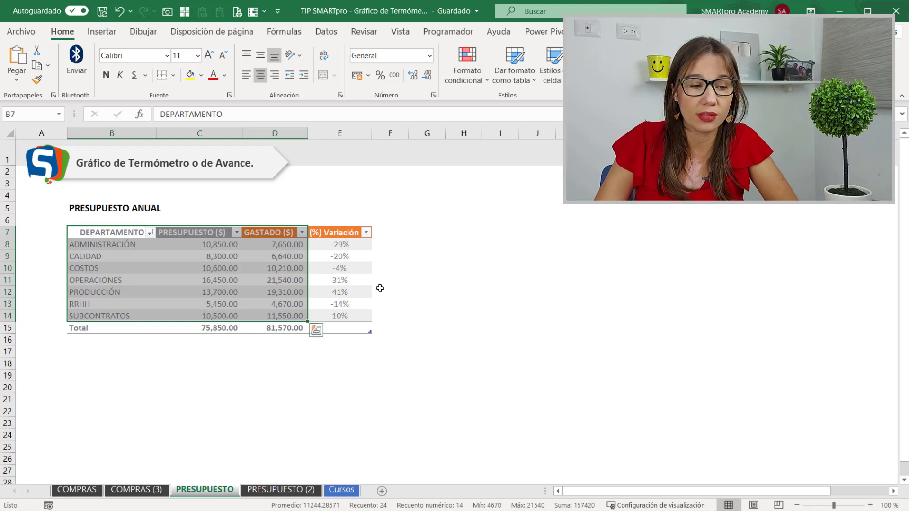
Insert a Clustered Bar chart and move it right so the (%) Variación column shows.
click(108, 32)
click(370, 50)
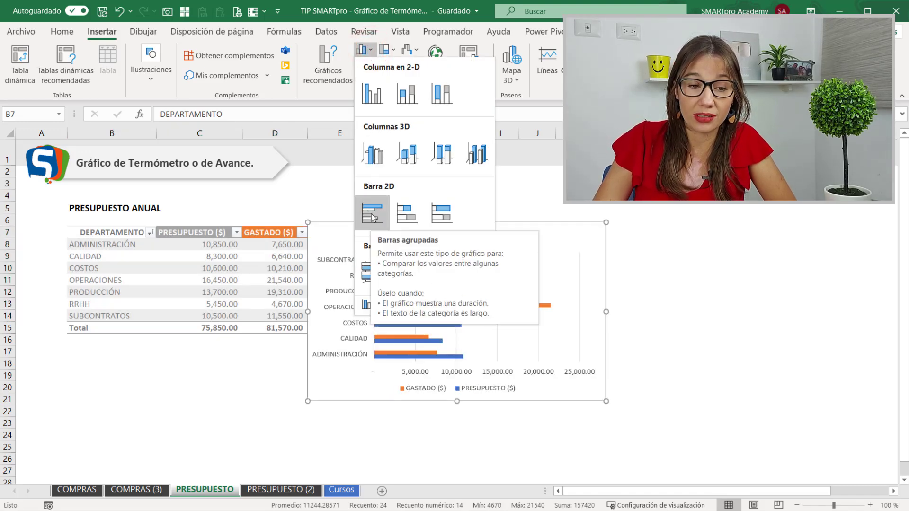
click(372, 217)
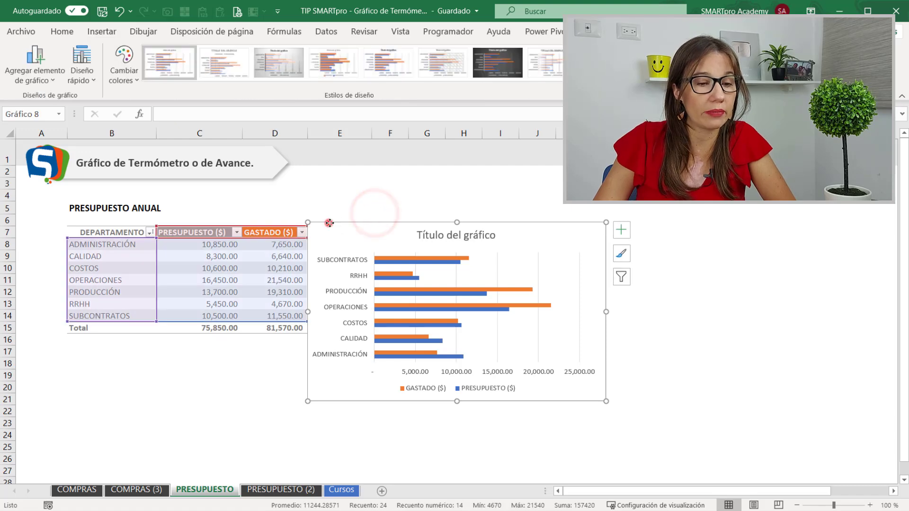
drag(329, 223, 426, 227)
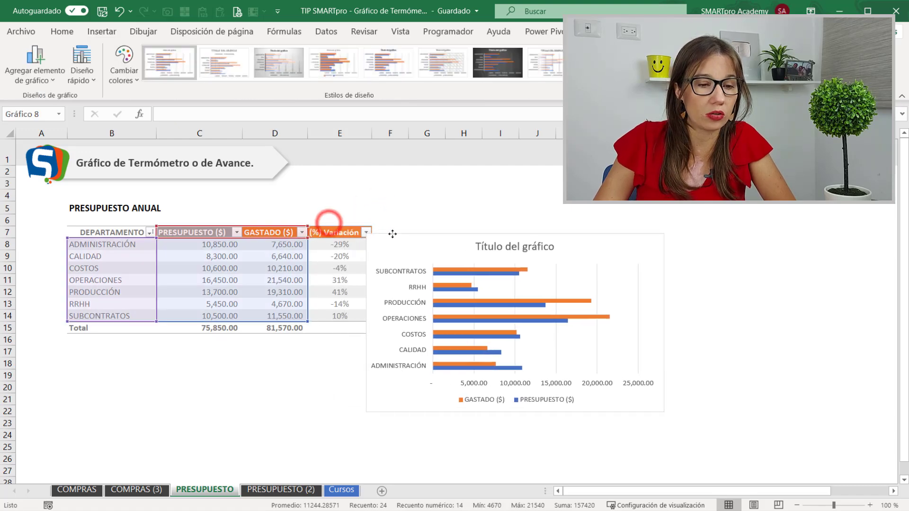
click(393, 199)
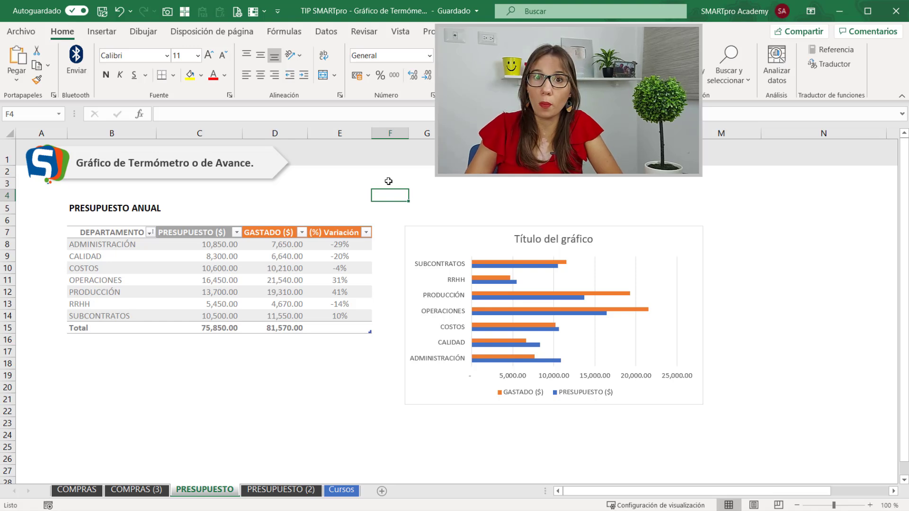
Enlarge the chart by dragging its corner handle.
click(685, 394)
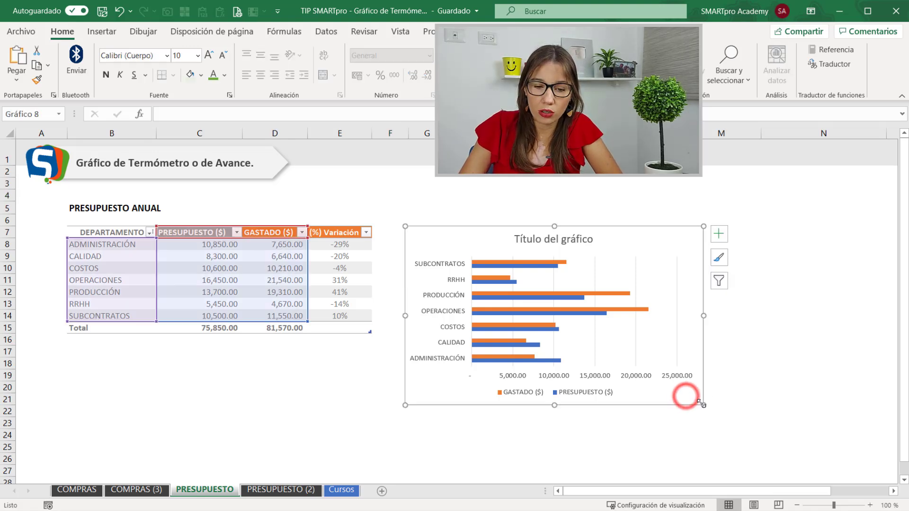
drag(703, 403, 710, 419)
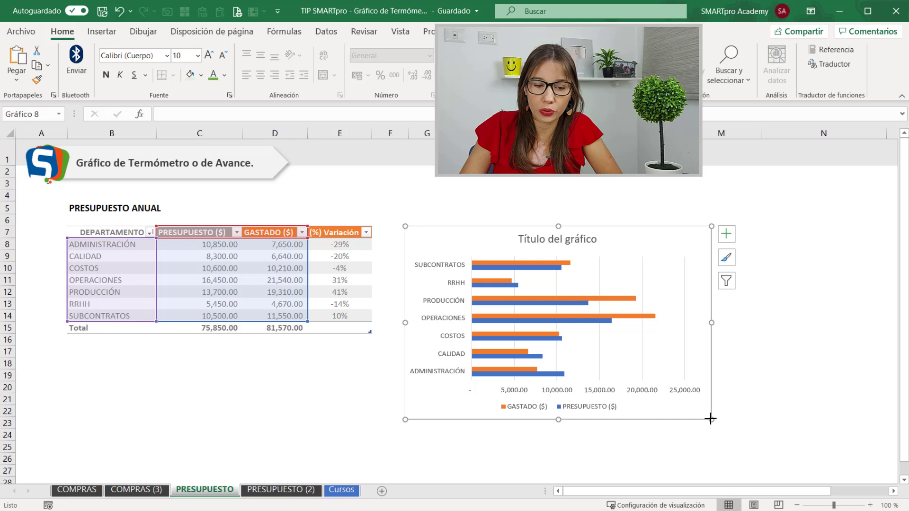
click(508, 378)
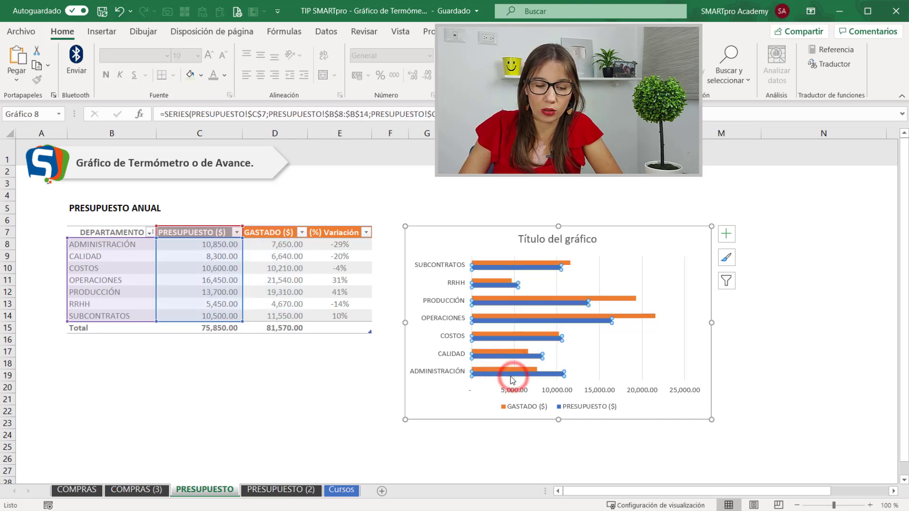
Set Series Overlap to 100% so each GASTADO bar lies over its PRESUPUESTO bar.
right_click(511, 378)
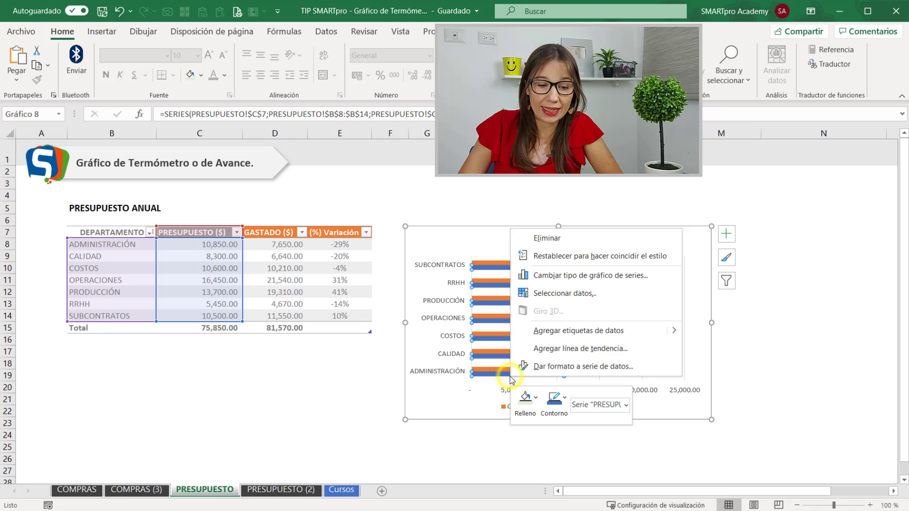
click(549, 367)
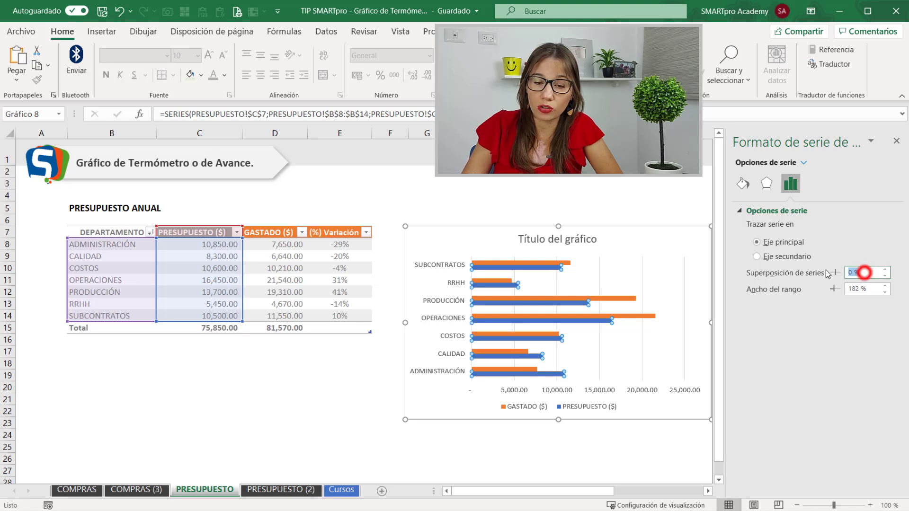
text(100)
key(Return)
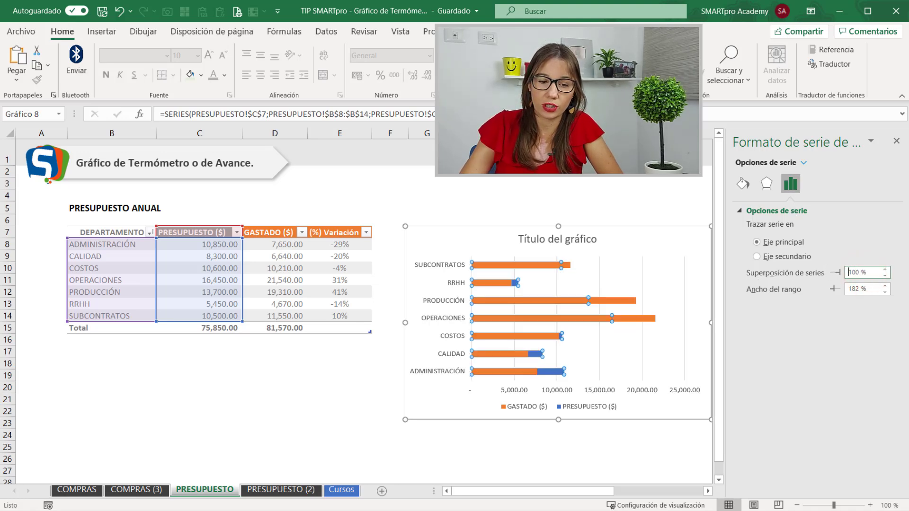
click(482, 448)
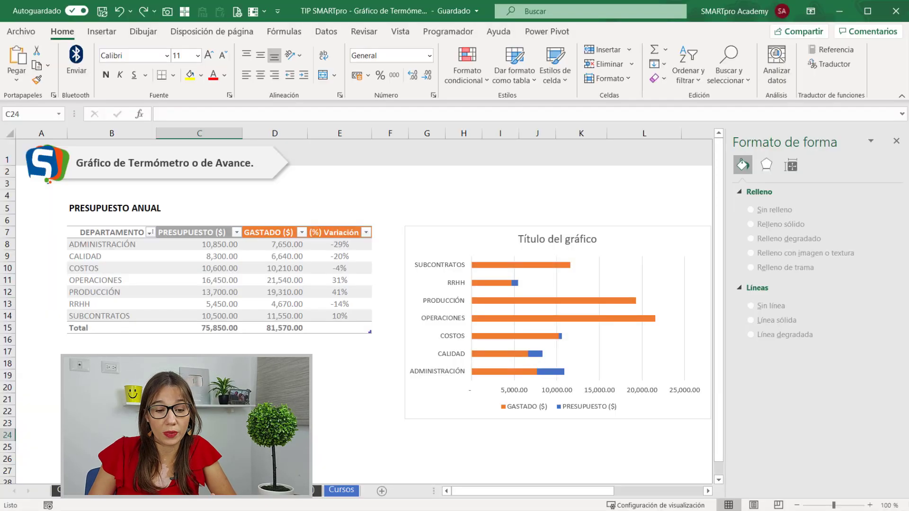
click(275, 375)
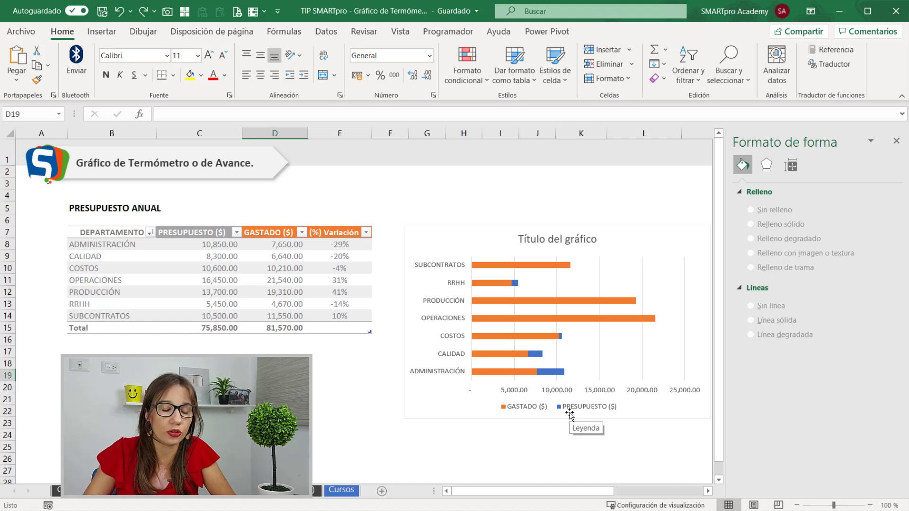
click(557, 374)
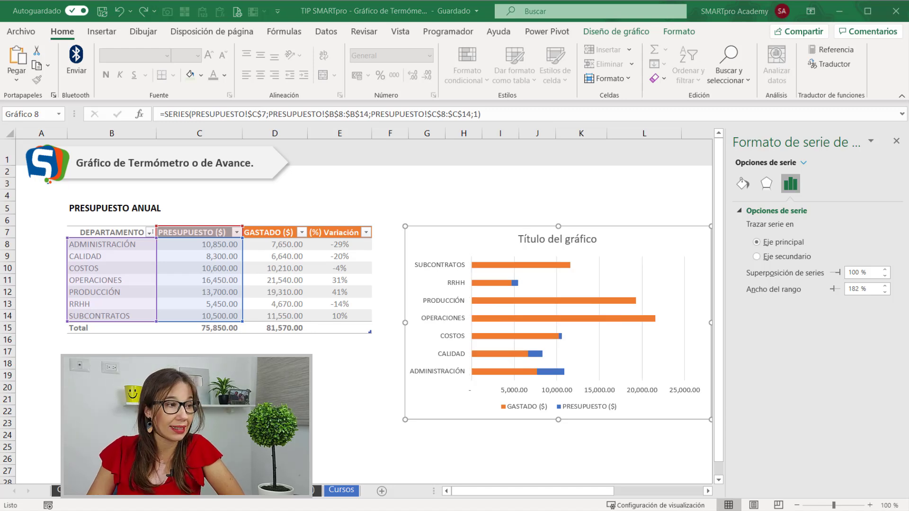
click(612, 406)
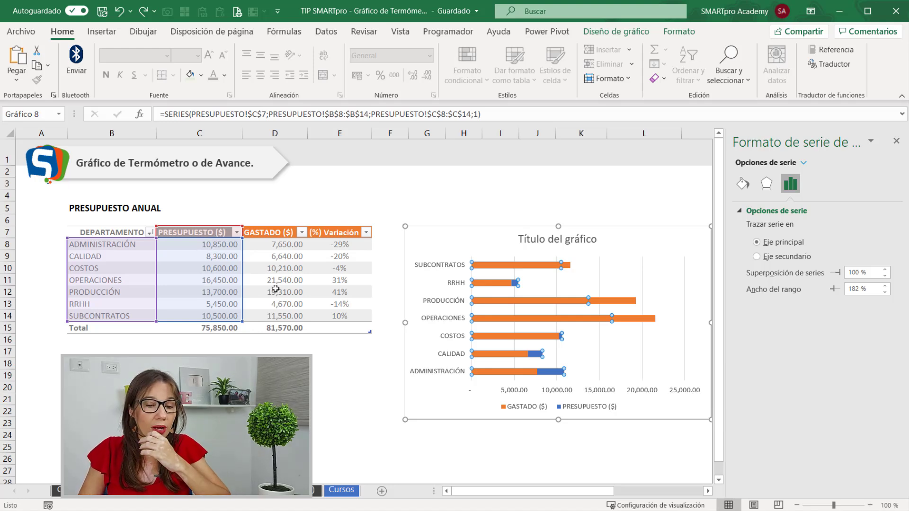
click(662, 411)
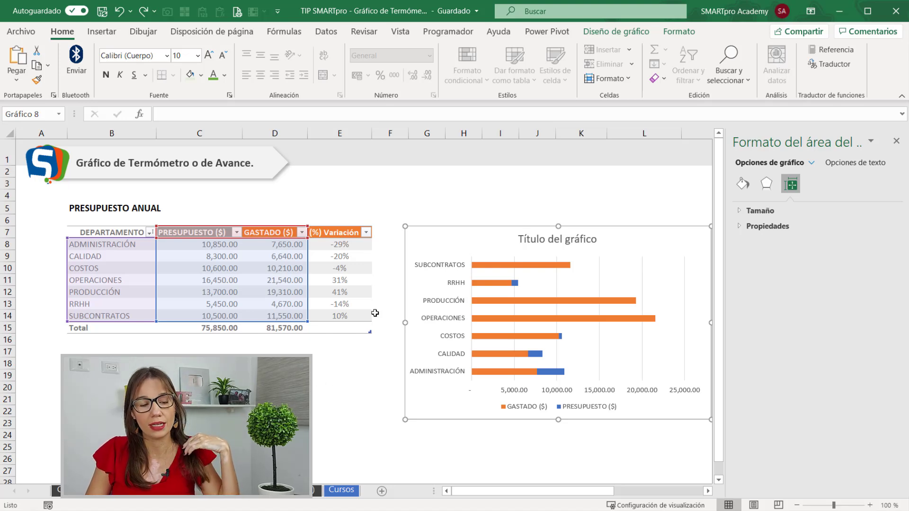
In Select Data, move PRESUPUESTO ($) down below GASTADO ($) in series order.
click(444, 231)
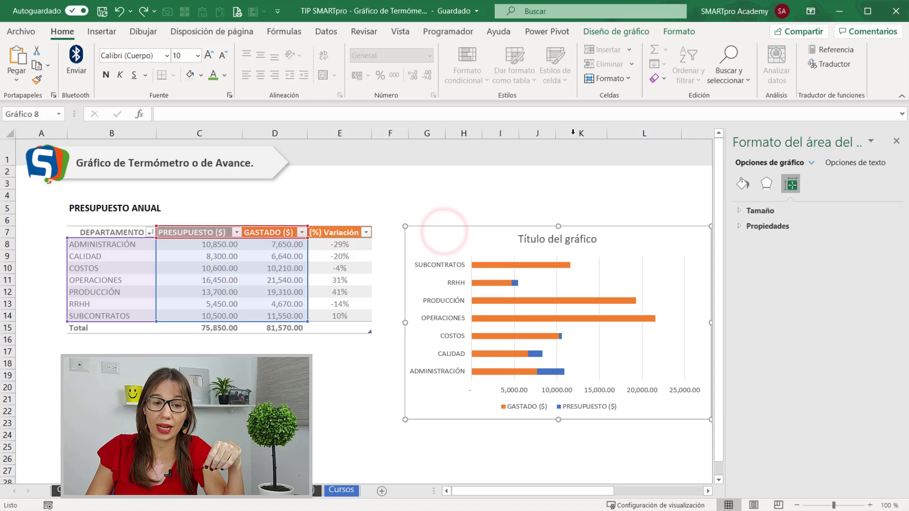
click(625, 31)
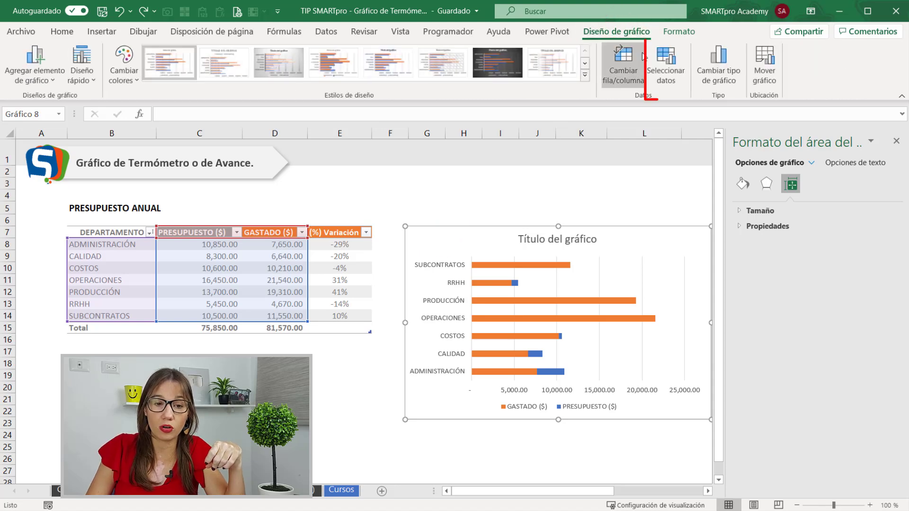
click(668, 80)
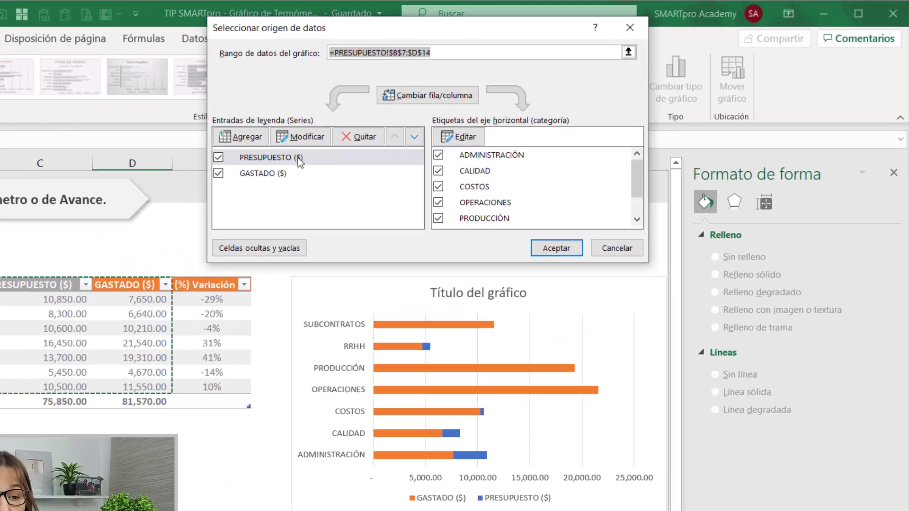
click(409, 128)
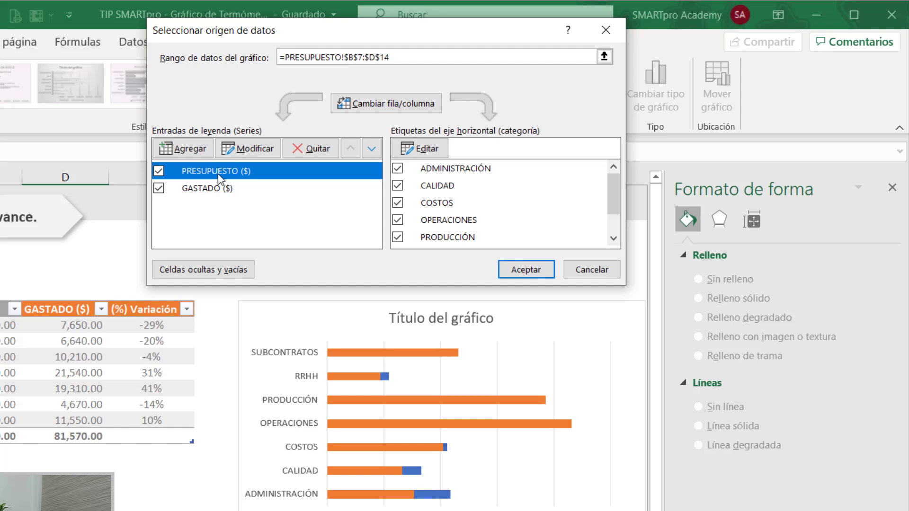
click(371, 149)
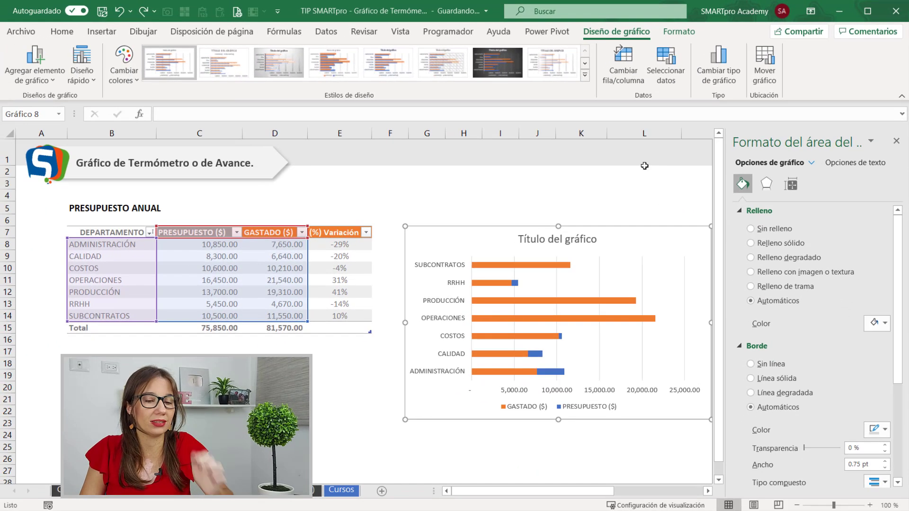
click(633, 191)
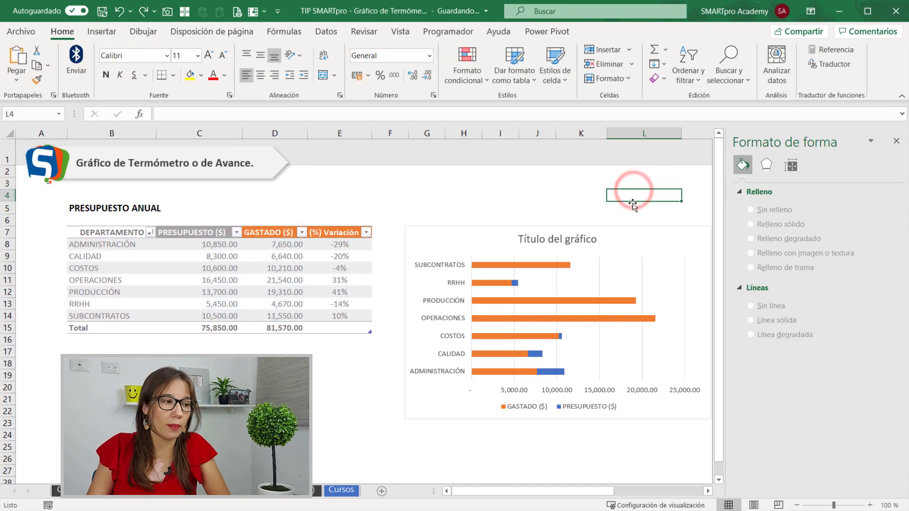
Give the PRESUPUESTO ($) bars a solid gray fill and a solid line border.
click(554, 374)
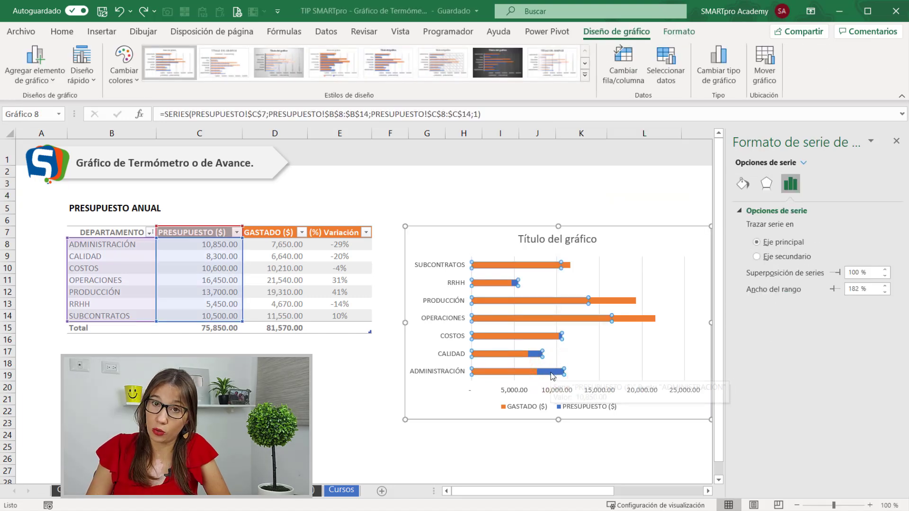
right_click(554, 373)
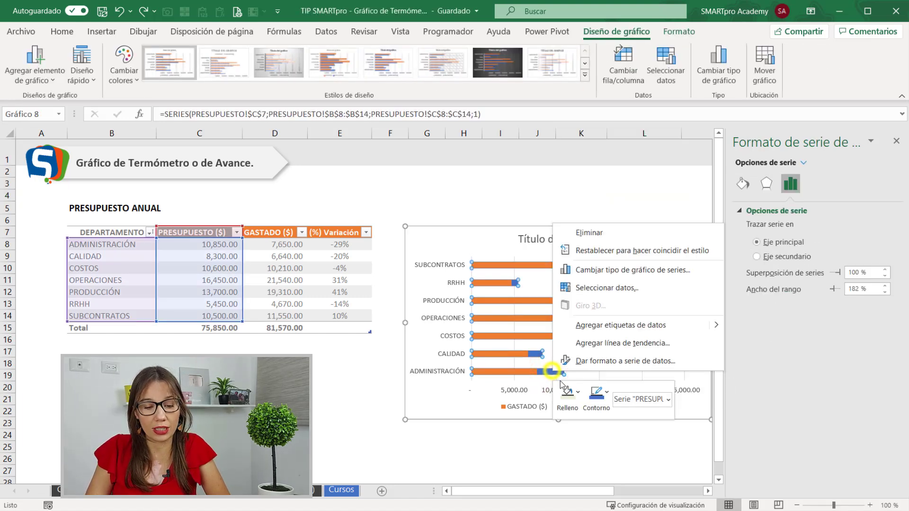
click(610, 360)
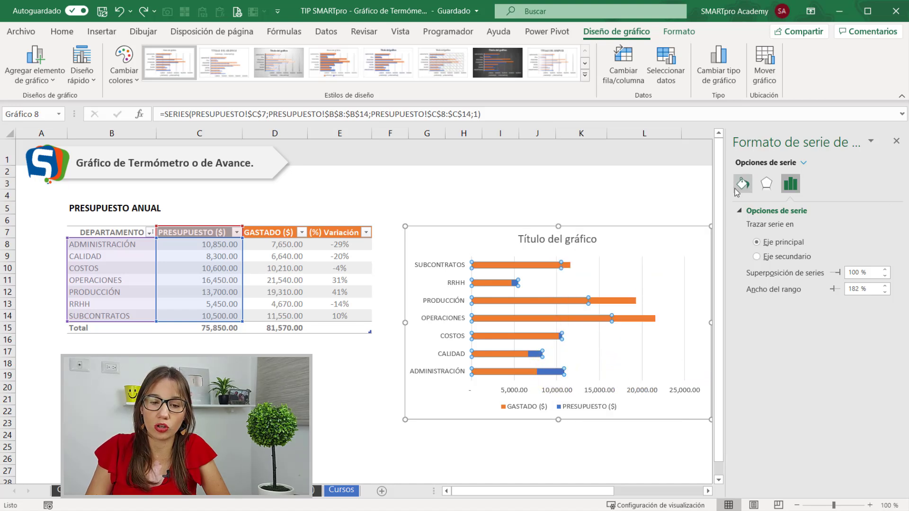
click(742, 184)
click(769, 243)
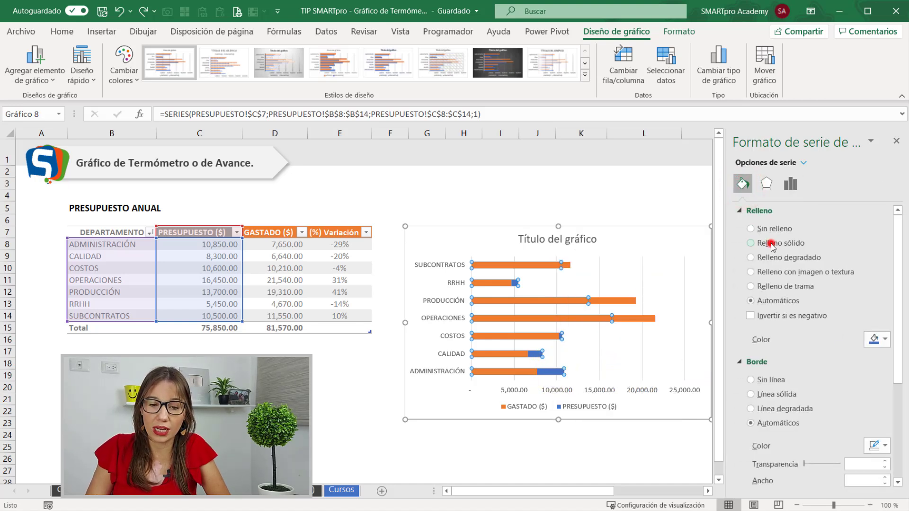
click(878, 339)
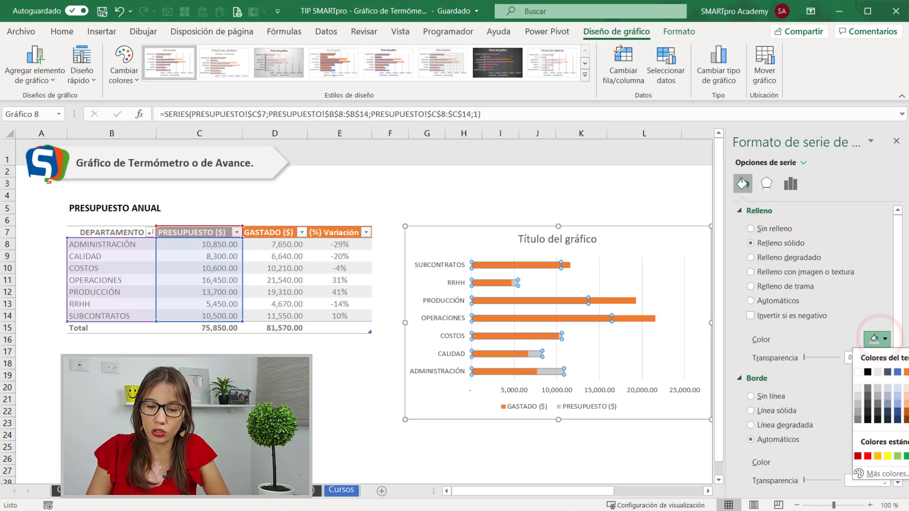
click(905, 403)
scroll(816, 355, down, 5)
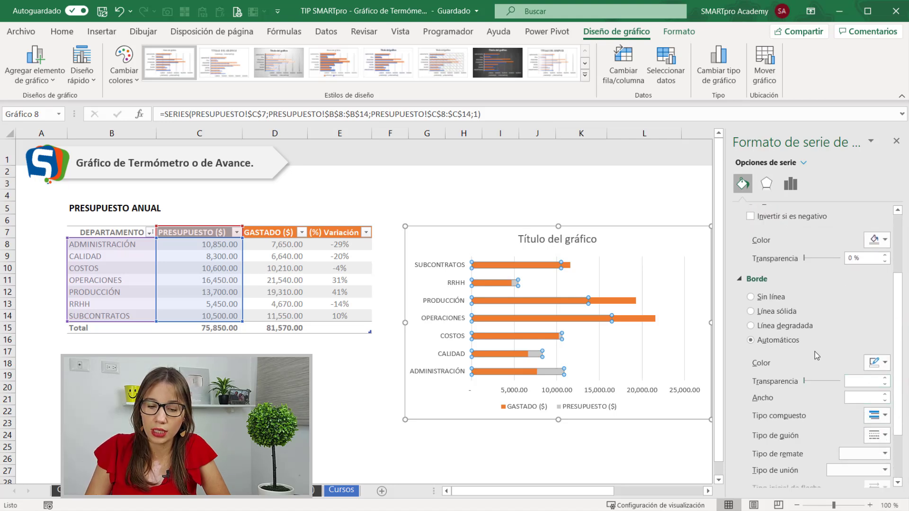
click(875, 362)
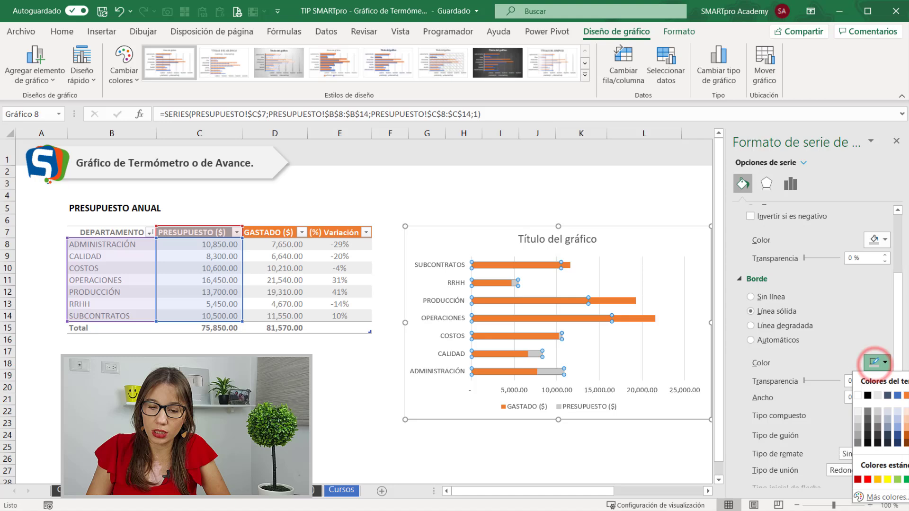
Give the PRESUPUESTO bars a gray 5.25 pt outline with Miter (Unión angular) joins.
click(905, 426)
click(885, 395)
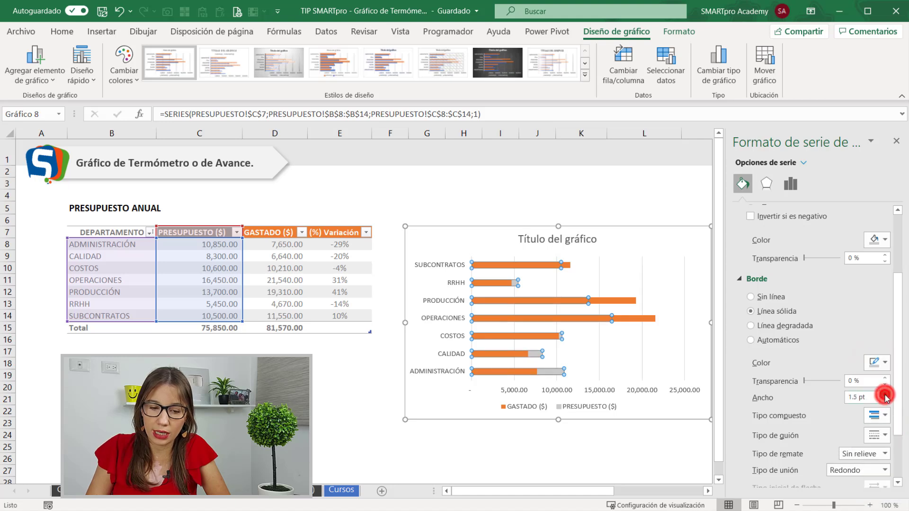
click(885, 395)
click(886, 395)
click(885, 395)
click(885, 395)
click(885, 395)
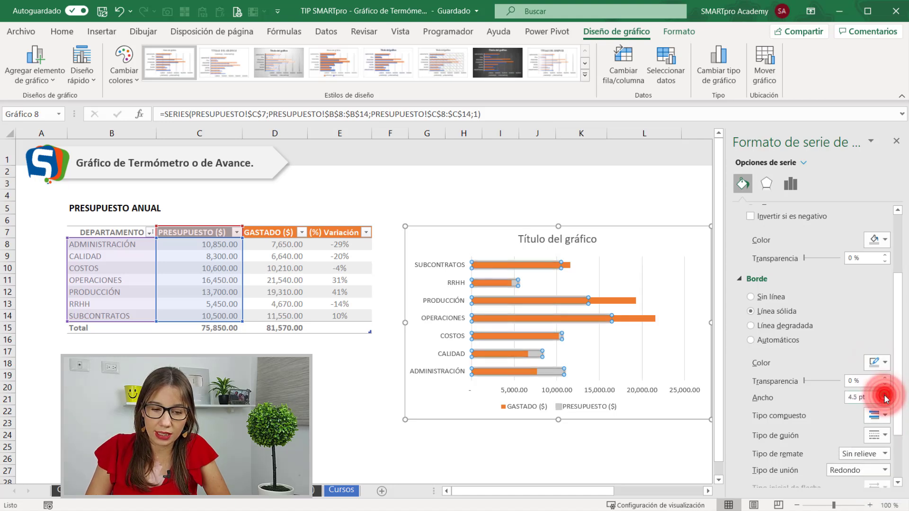
click(885, 395)
click(885, 395)
click(885, 395)
click(885, 396)
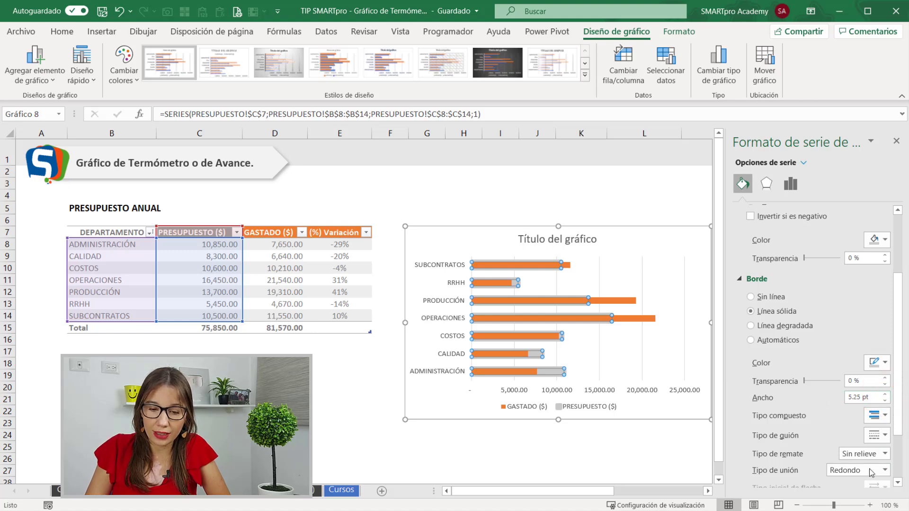
click(883, 471)
click(862, 457)
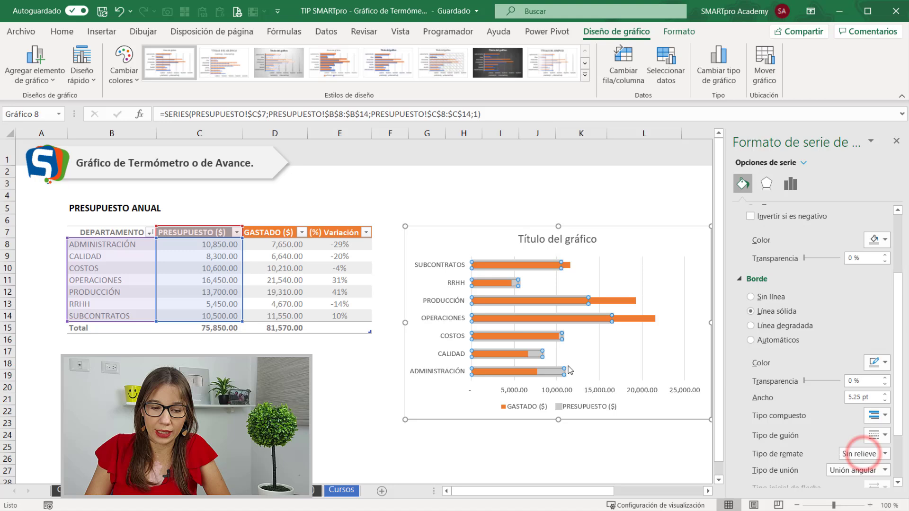
click(645, 366)
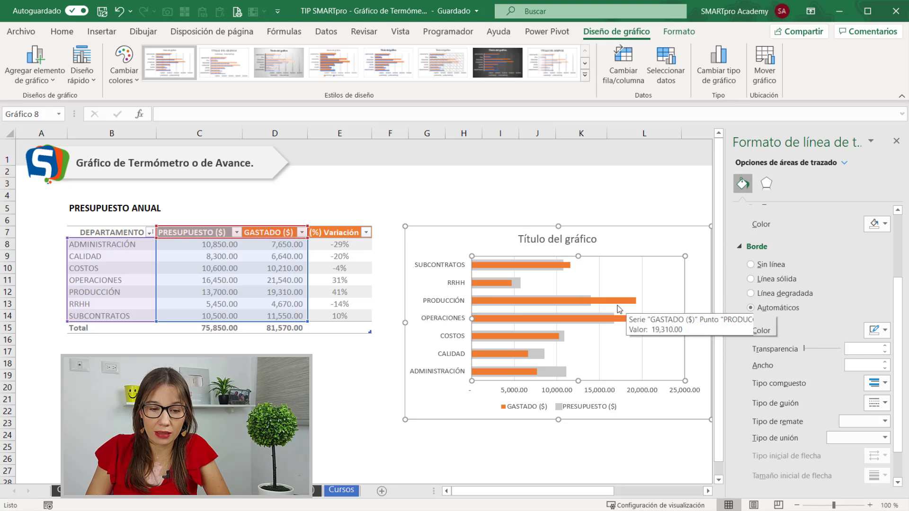
Set the Gastado series gap width to 150% to thicken the bars.
click(558, 265)
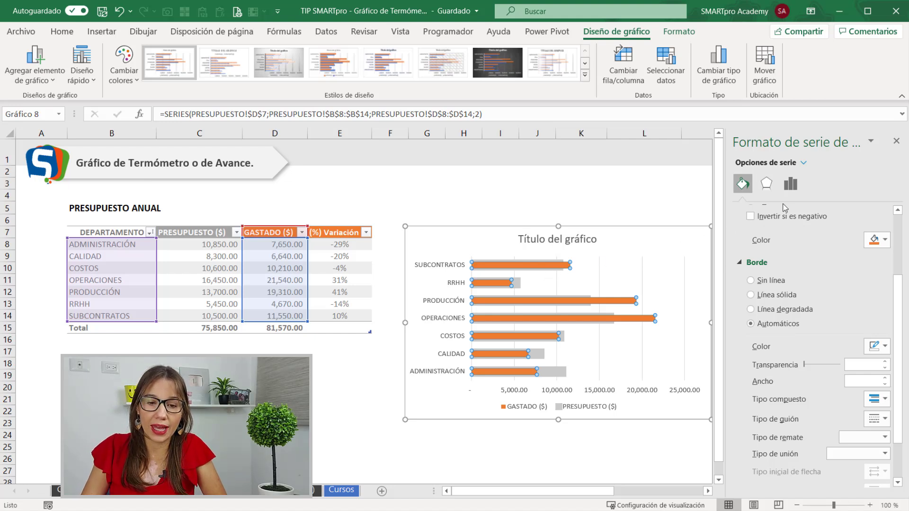
click(789, 183)
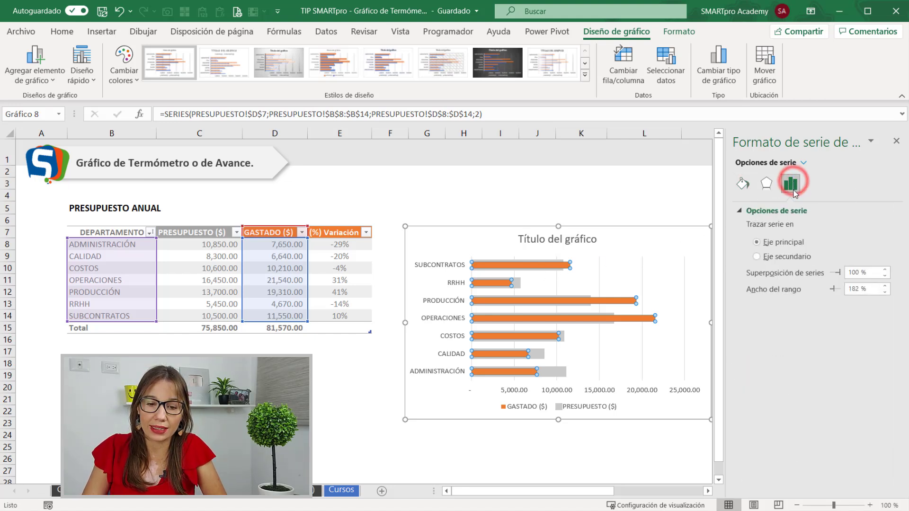
double_click(874, 290)
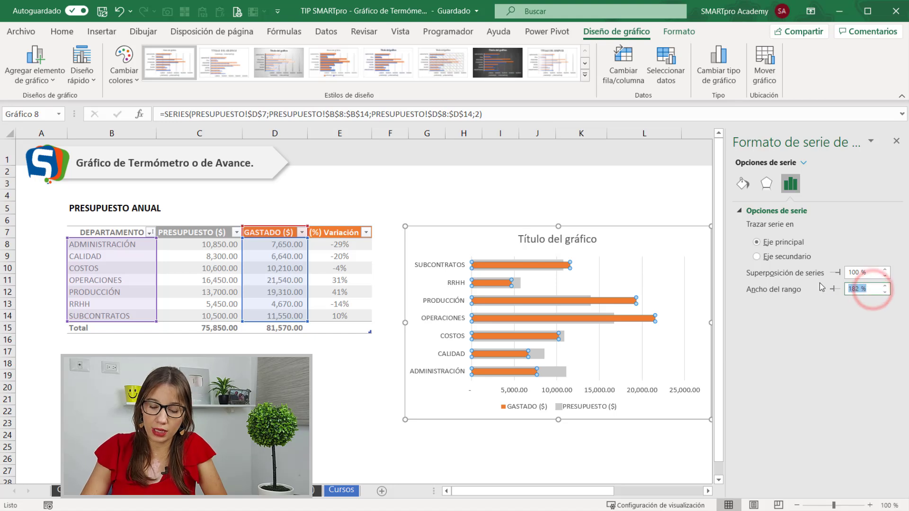
text(120)
key(Return)
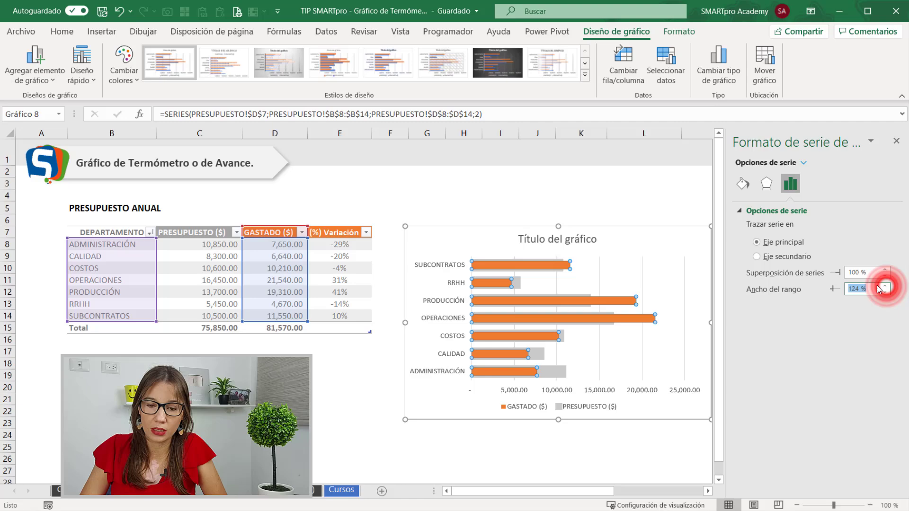
text(150)
key(Return)
click(612, 188)
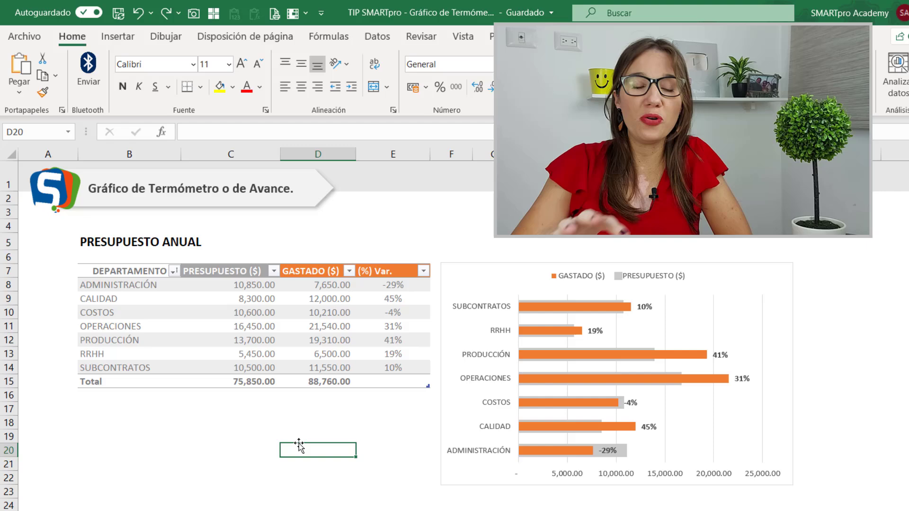
Open the PRESUPUESTO (2) sheet and select the percentage data labels on the chart's bars.
click(651, 428)
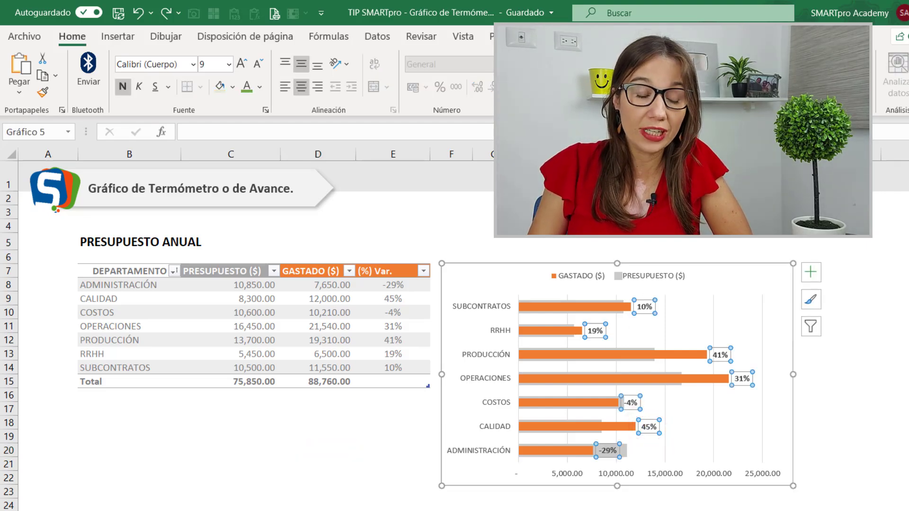
click(667, 226)
click(642, 308)
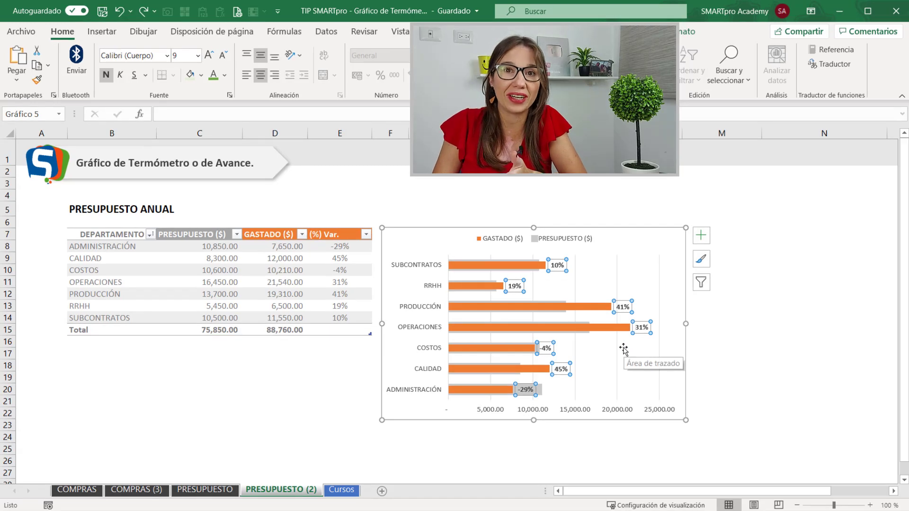
On the PRESUPUESTO sheet, move the chart legend to the top, remove the chart title, and select the Gastado bars.
click(219, 491)
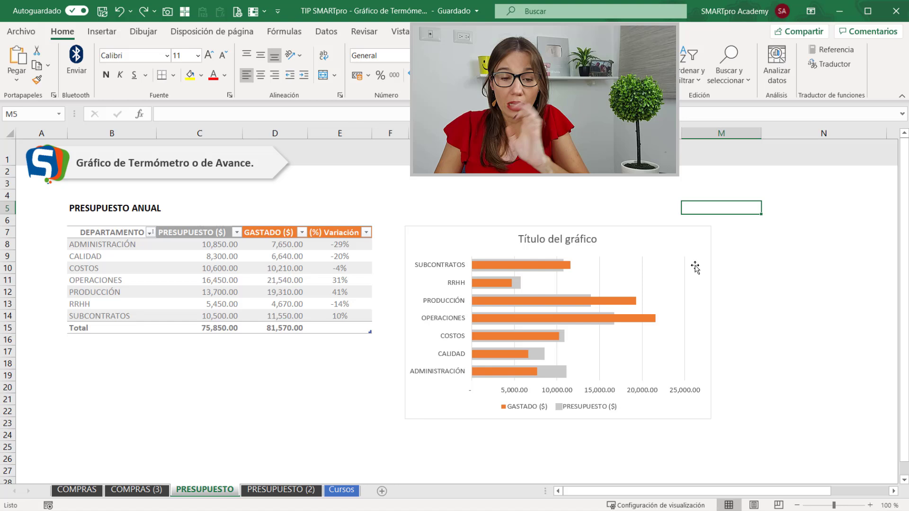
click(681, 237)
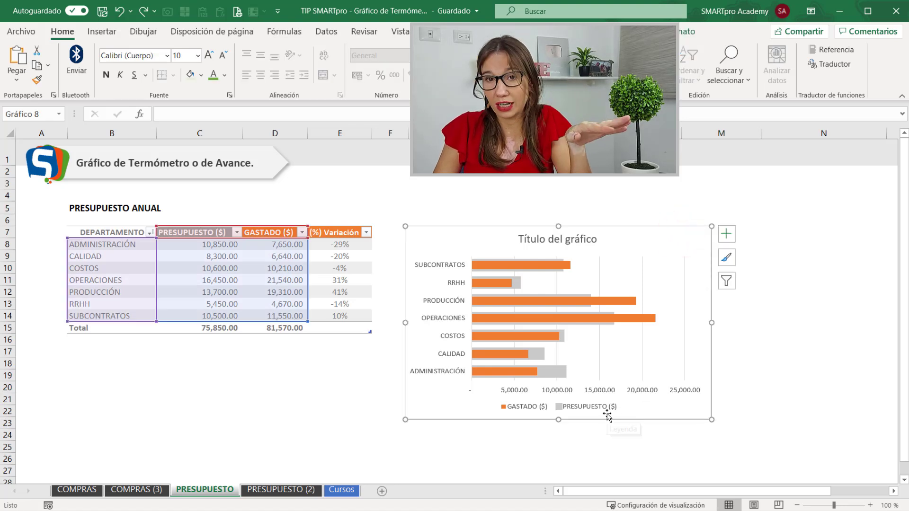
click(726, 233)
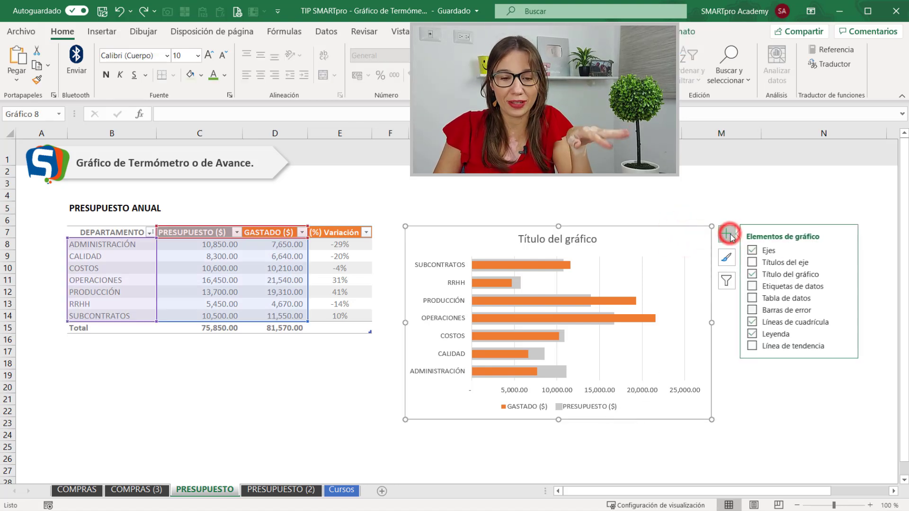
click(847, 334)
click(875, 353)
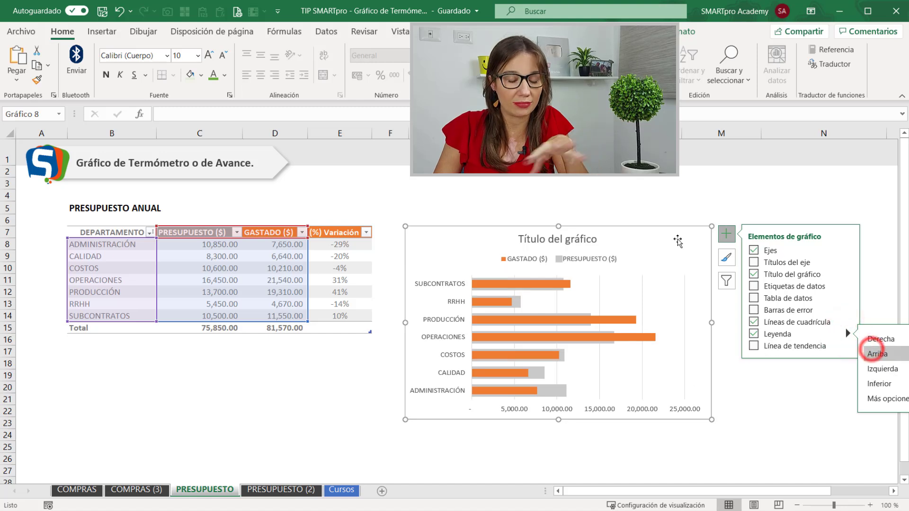
click(582, 239)
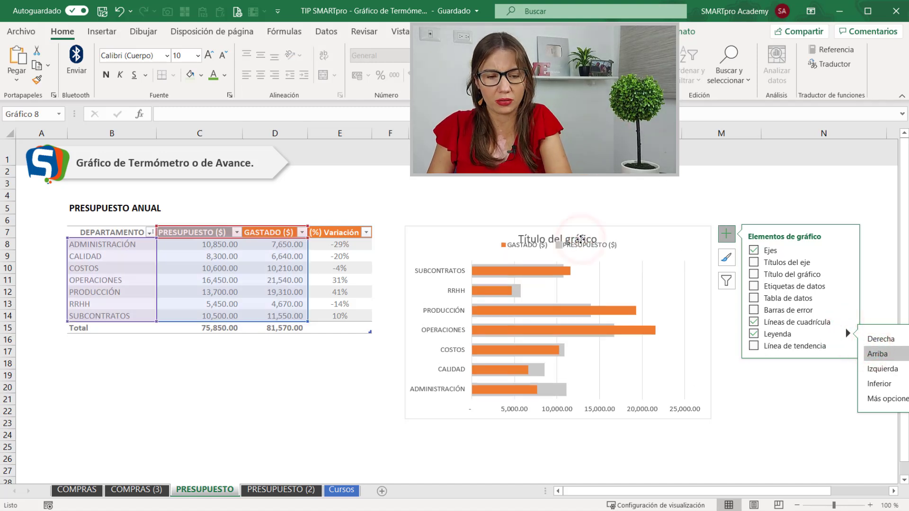
click(444, 192)
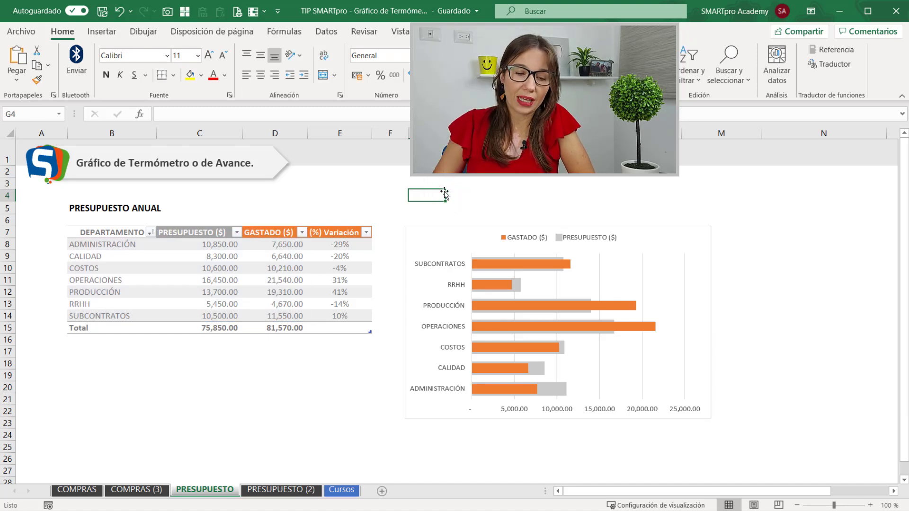
click(557, 267)
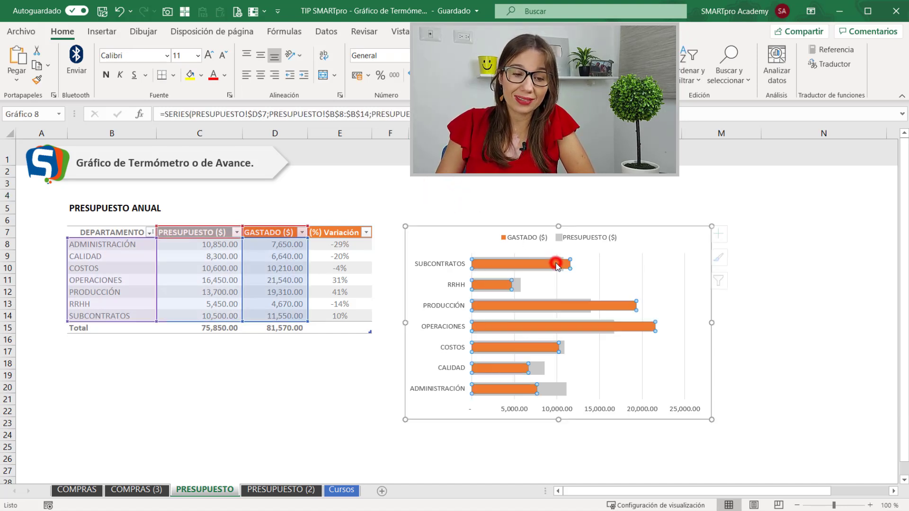
Turn on data labels for the orange Gastado series, then select those labels.
click(730, 234)
click(752, 286)
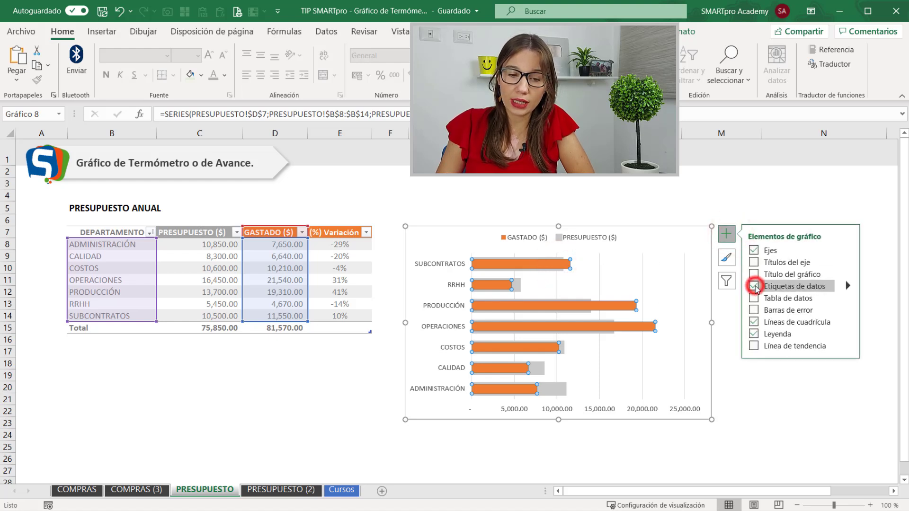
click(669, 216)
click(589, 267)
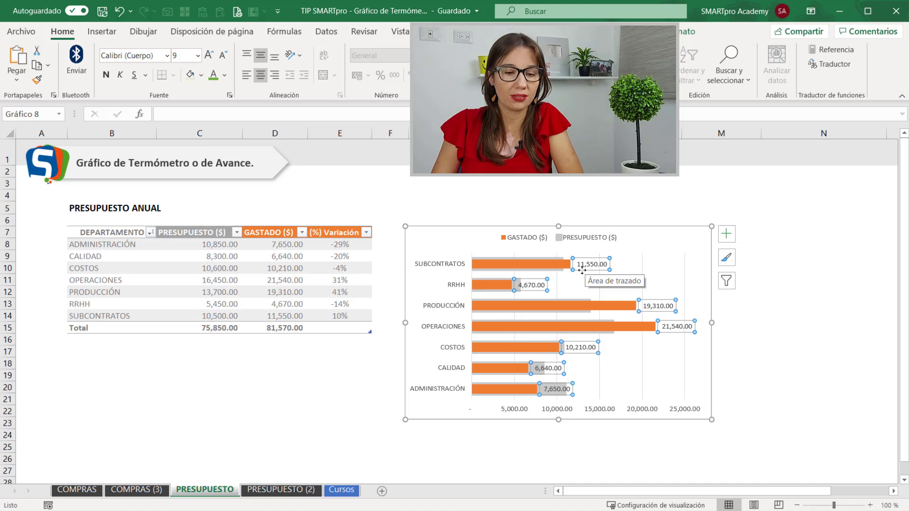
Make the Gastado labels take their text from cells E8:E14 and drop the spent value.
right_click(582, 270)
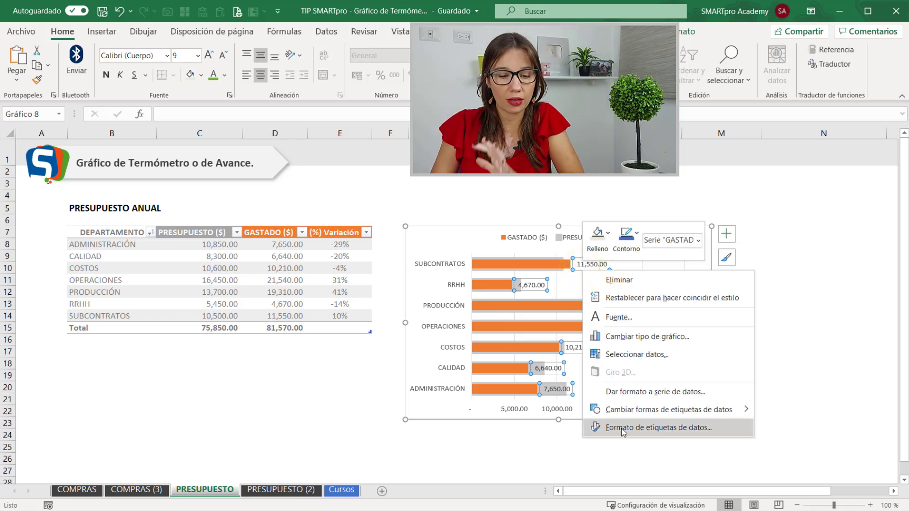
click(645, 428)
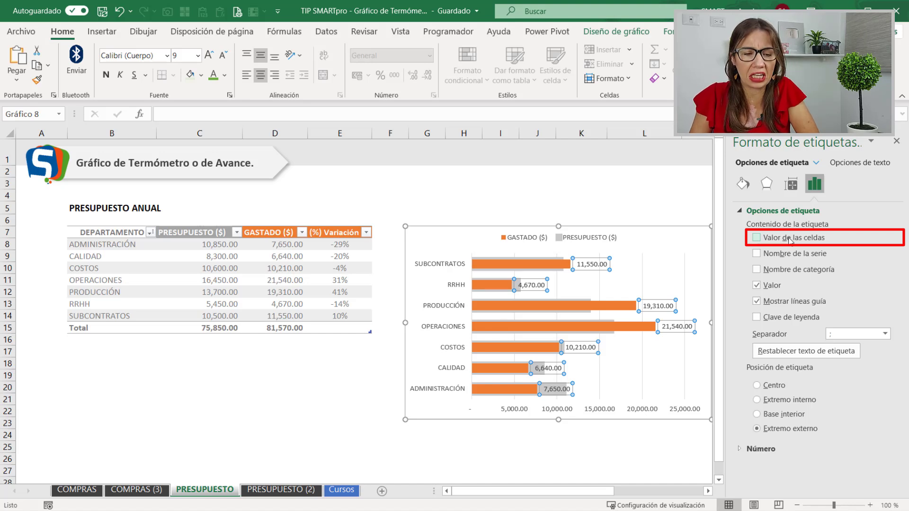
click(788, 238)
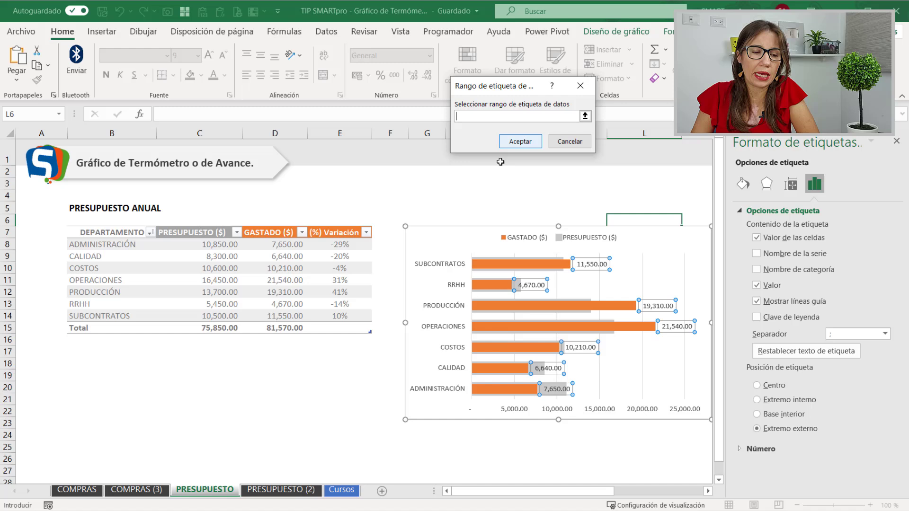
drag(352, 248, 345, 315)
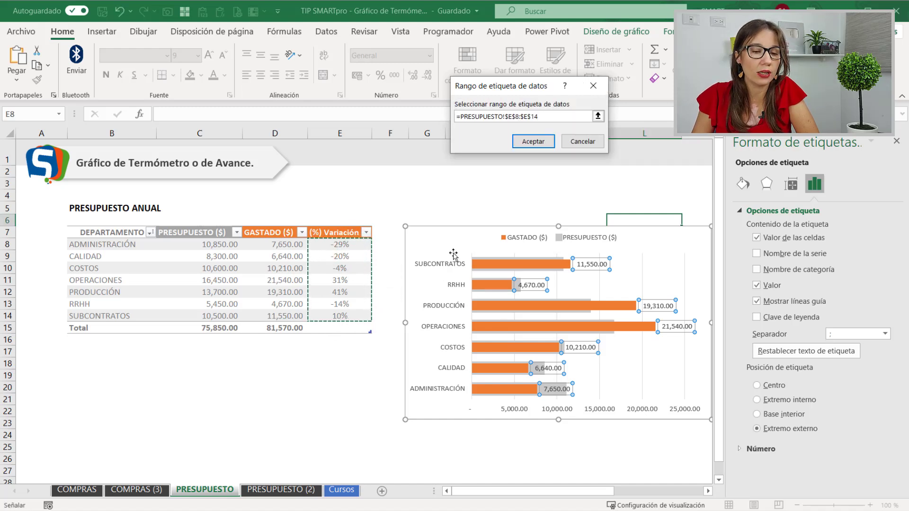
click(535, 140)
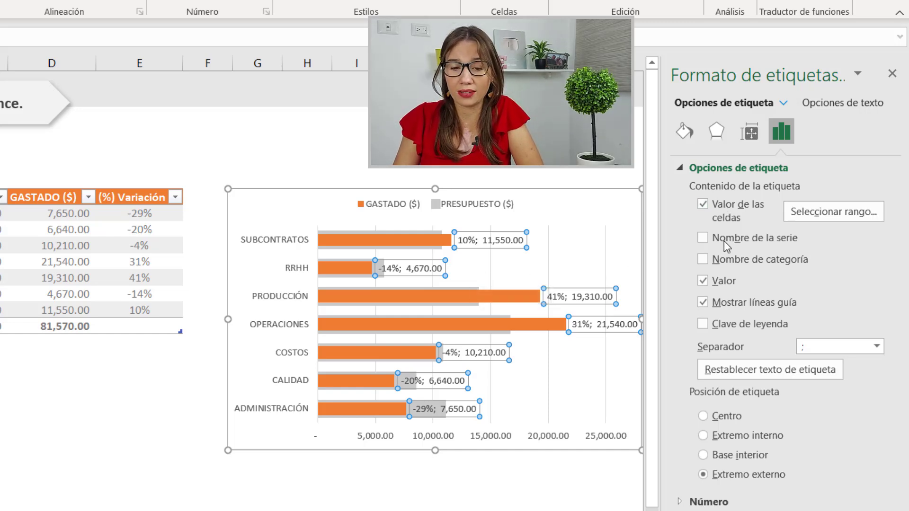
click(702, 281)
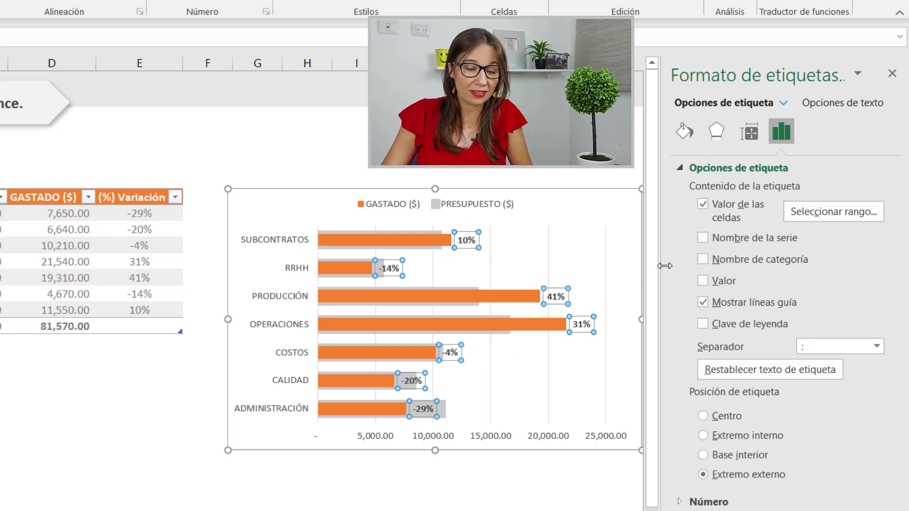
click(516, 175)
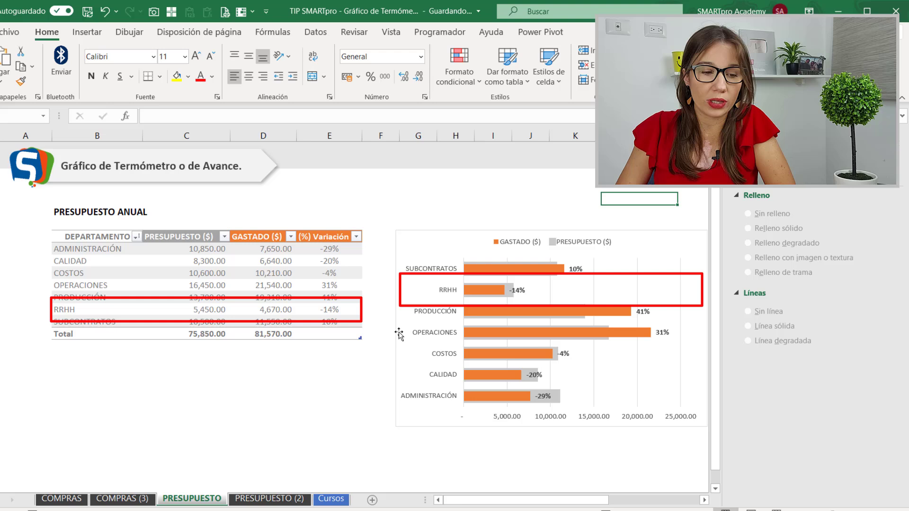
Change RRHH's Gastado amount to 8,000.
click(271, 310)
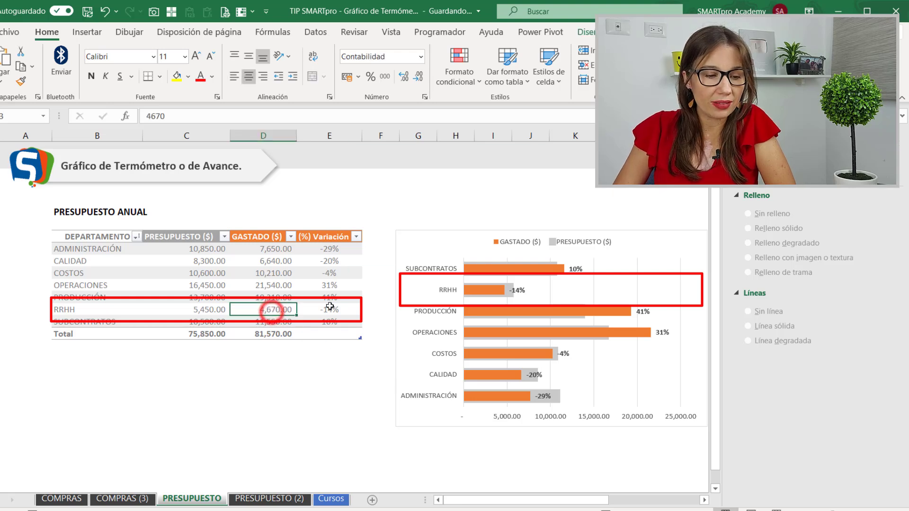
text(8000)
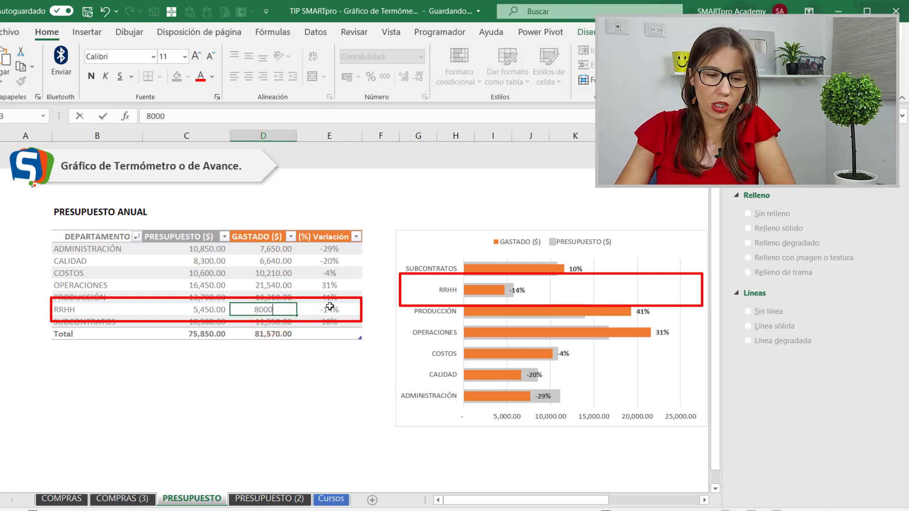
key(Return)
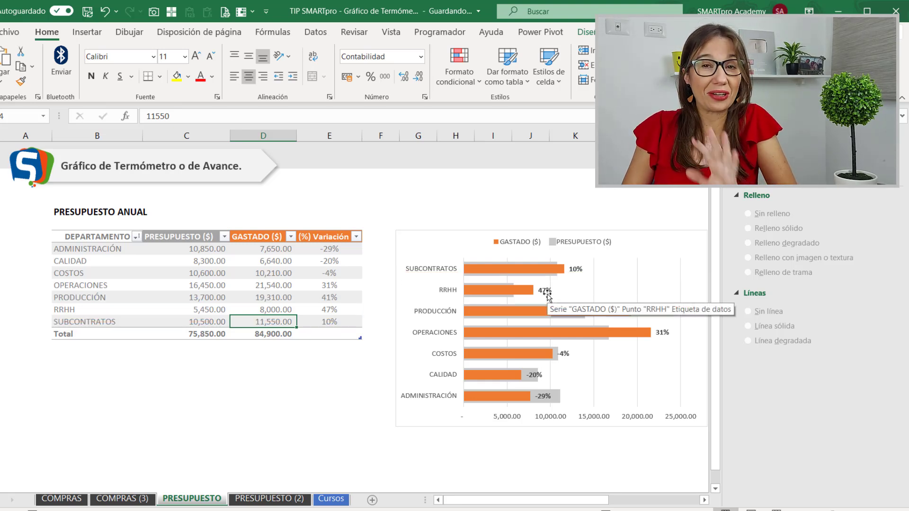
Clear all values in the (%) Variación column E8:E14.
click(334, 307)
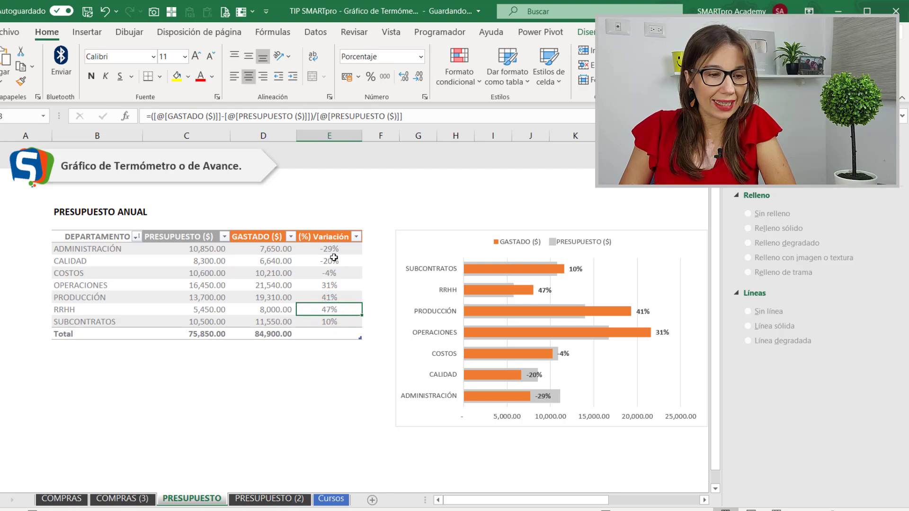
click(340, 251)
key(ctrl+shift+Down)
key(Delete)
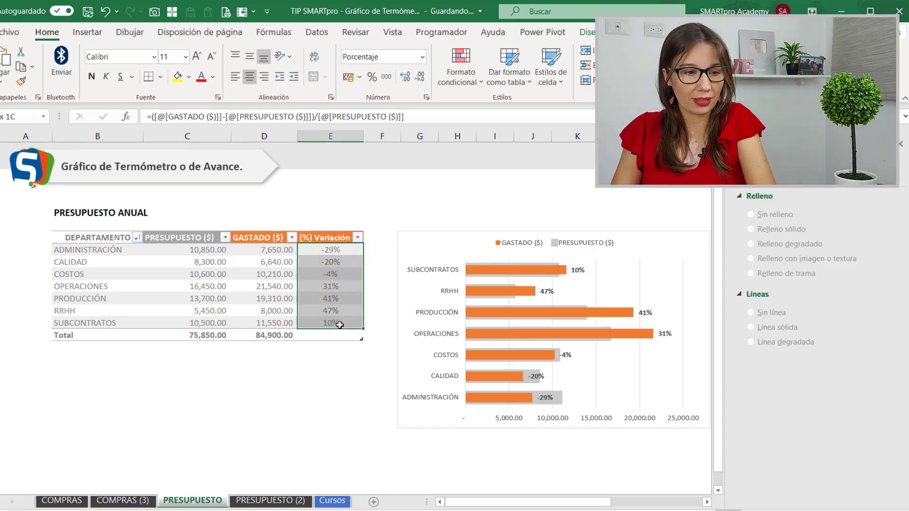
click(432, 316)
click(378, 147)
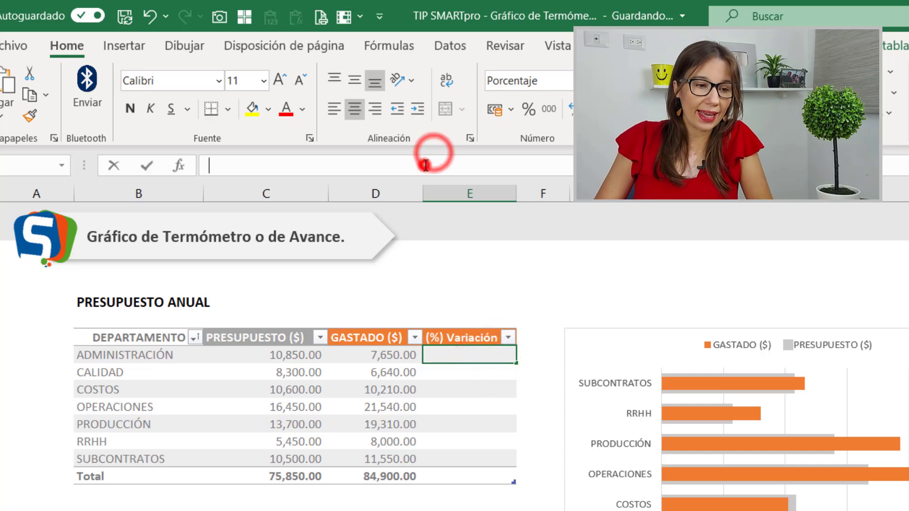
Fill the (%) Variación column with =(Gastado−Presupuesto)/Presupuesto, giving -29% to 47%.
text(=()
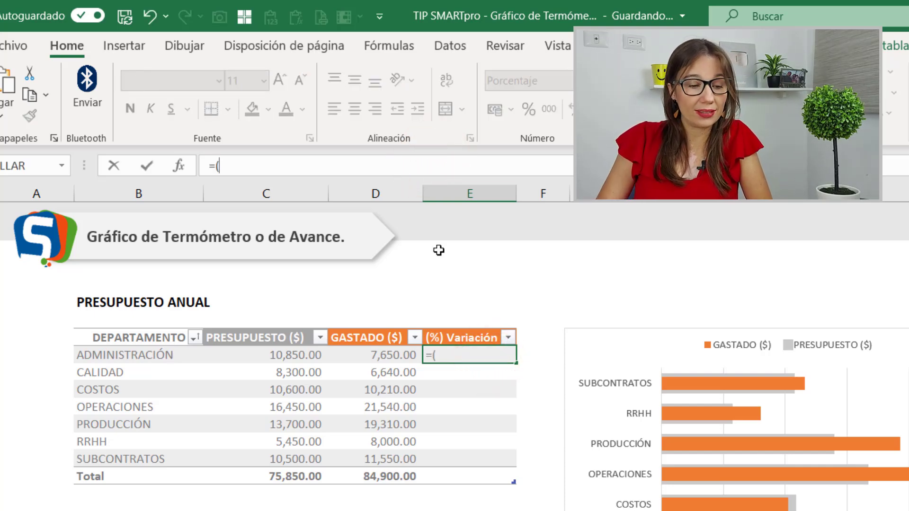
click(377, 356)
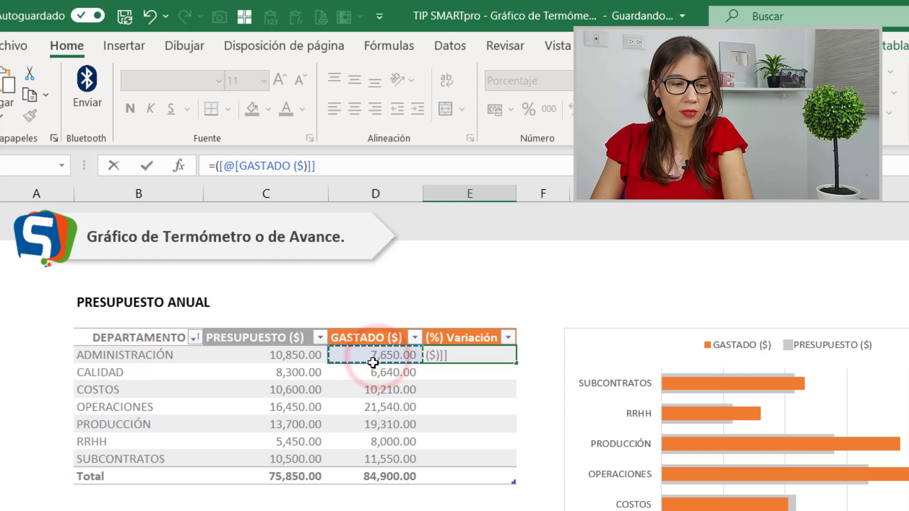
text(-)
click(285, 354)
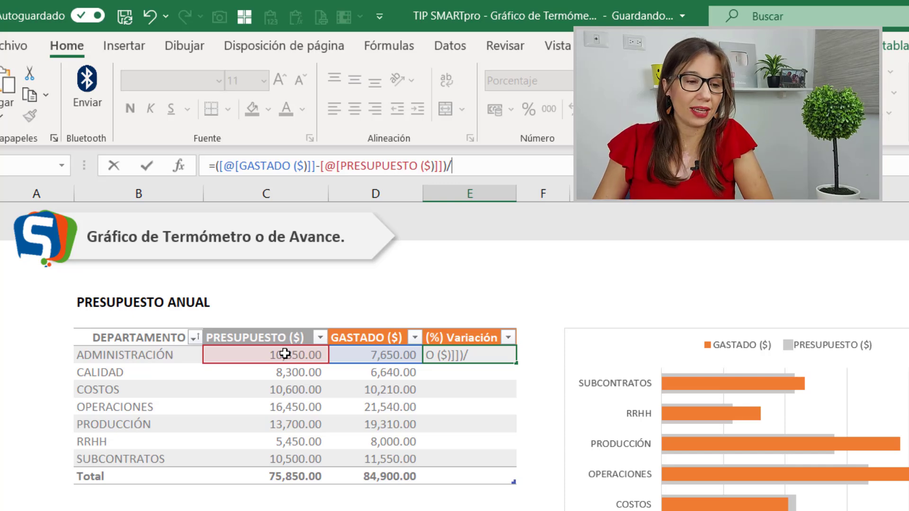
click(284, 354)
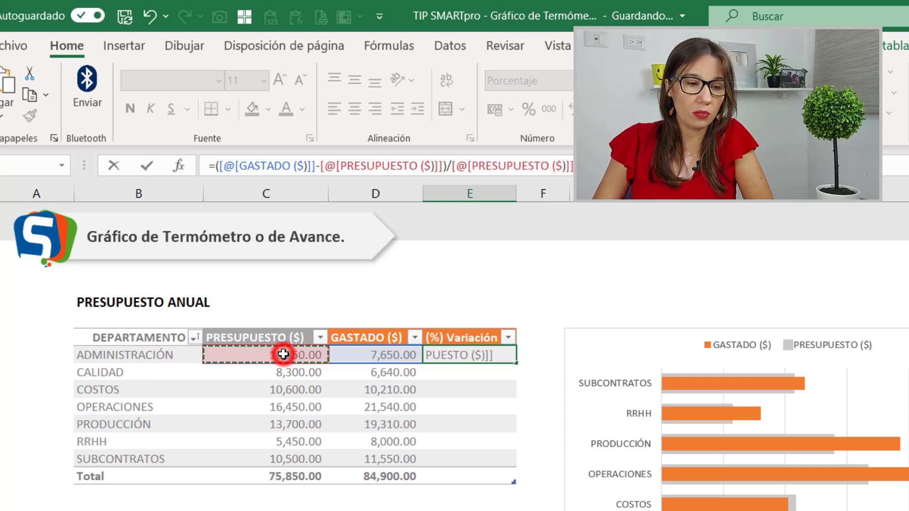
key(Return)
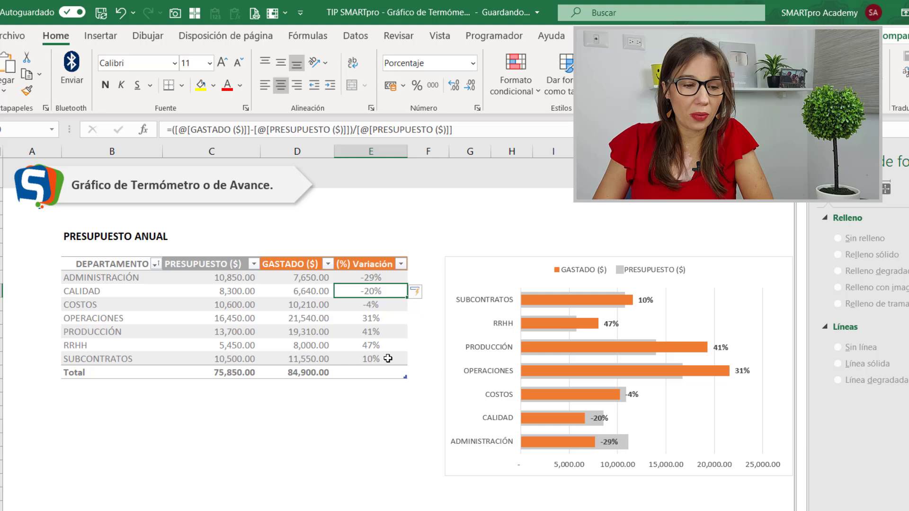